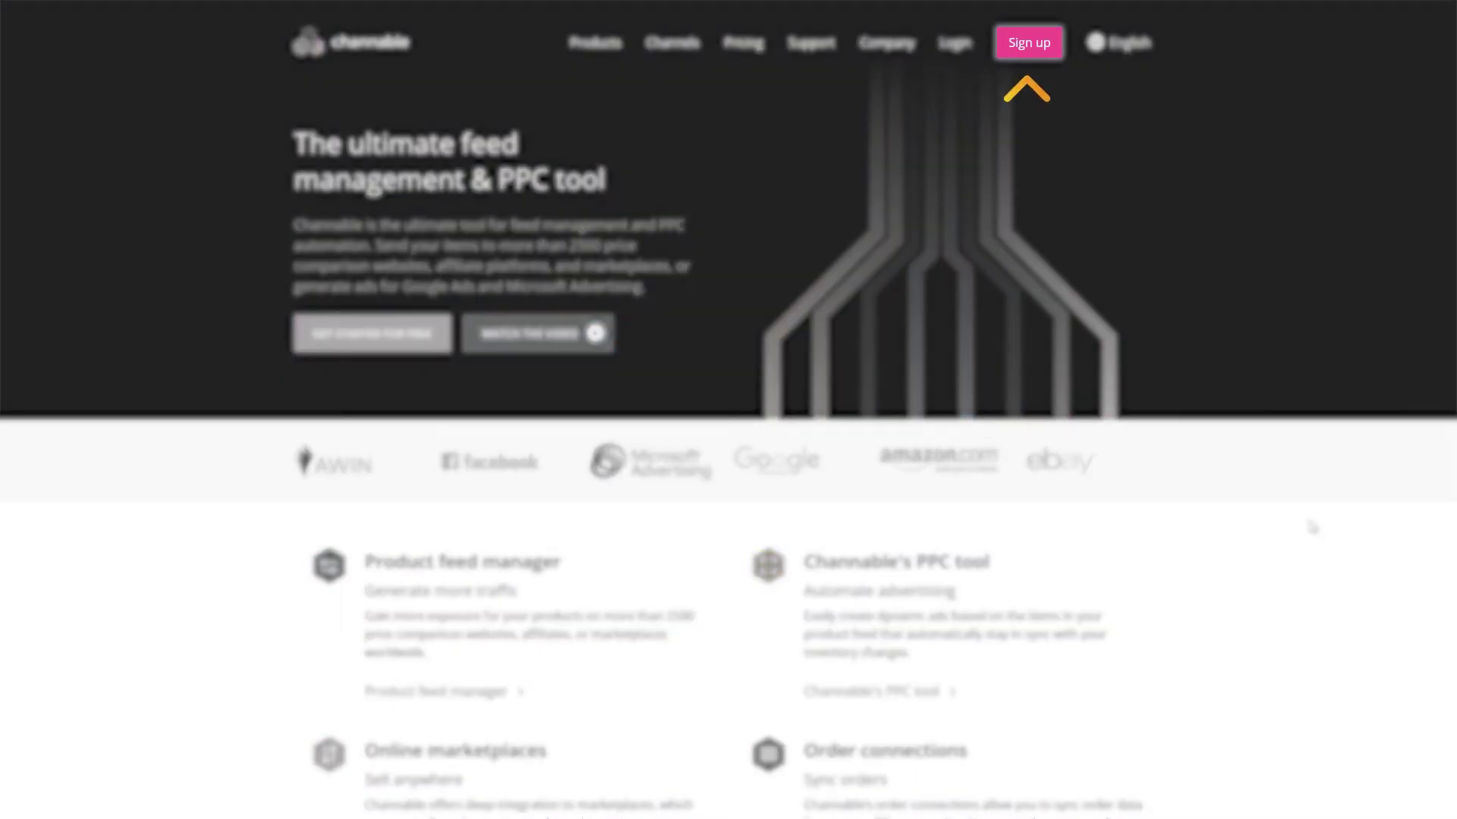
Sign up, set up the XML import from examplefeed-UK.xml, and review the imported items
click(1027, 43)
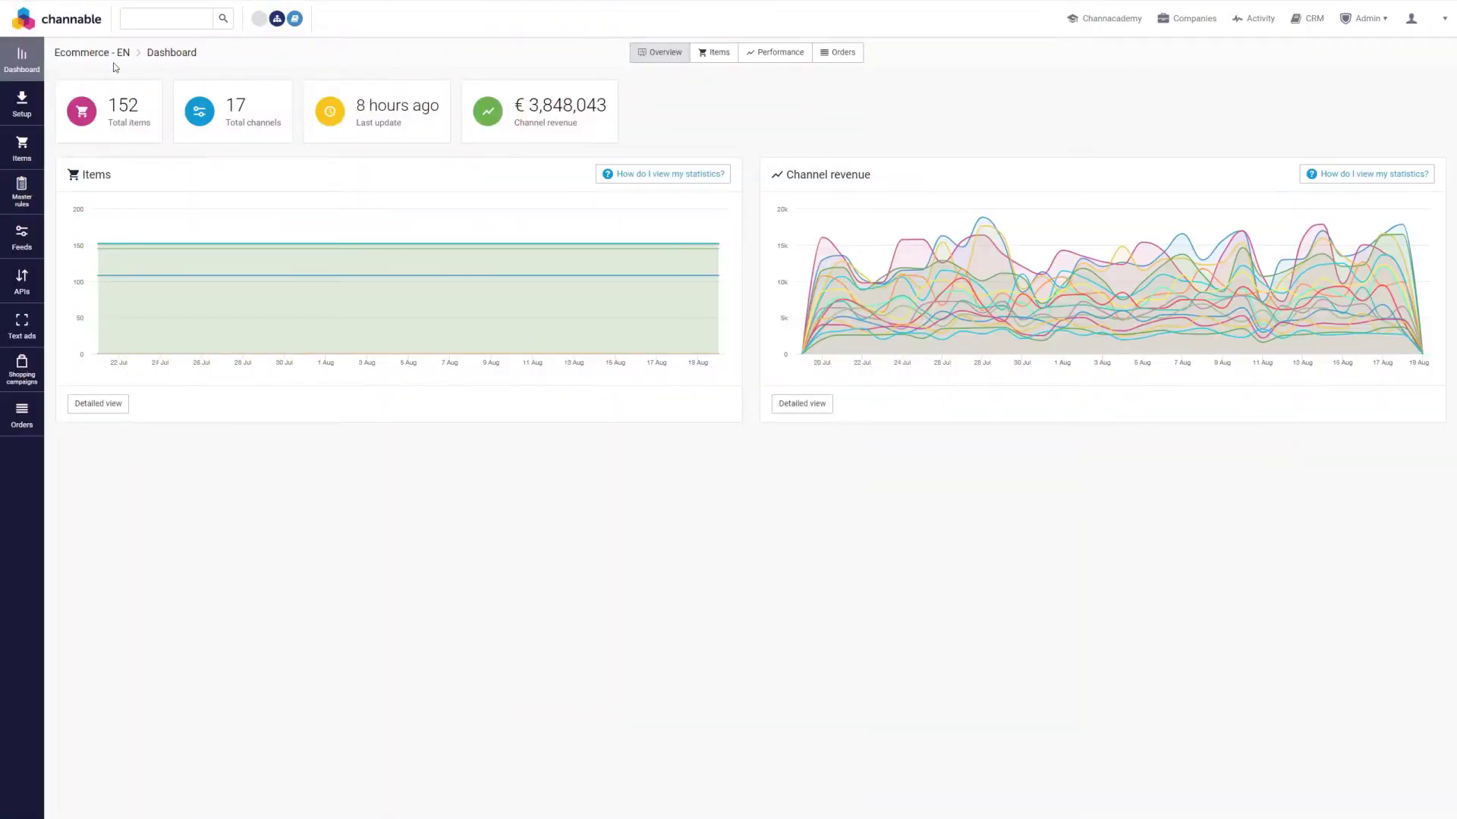
mouse_move(24, 102)
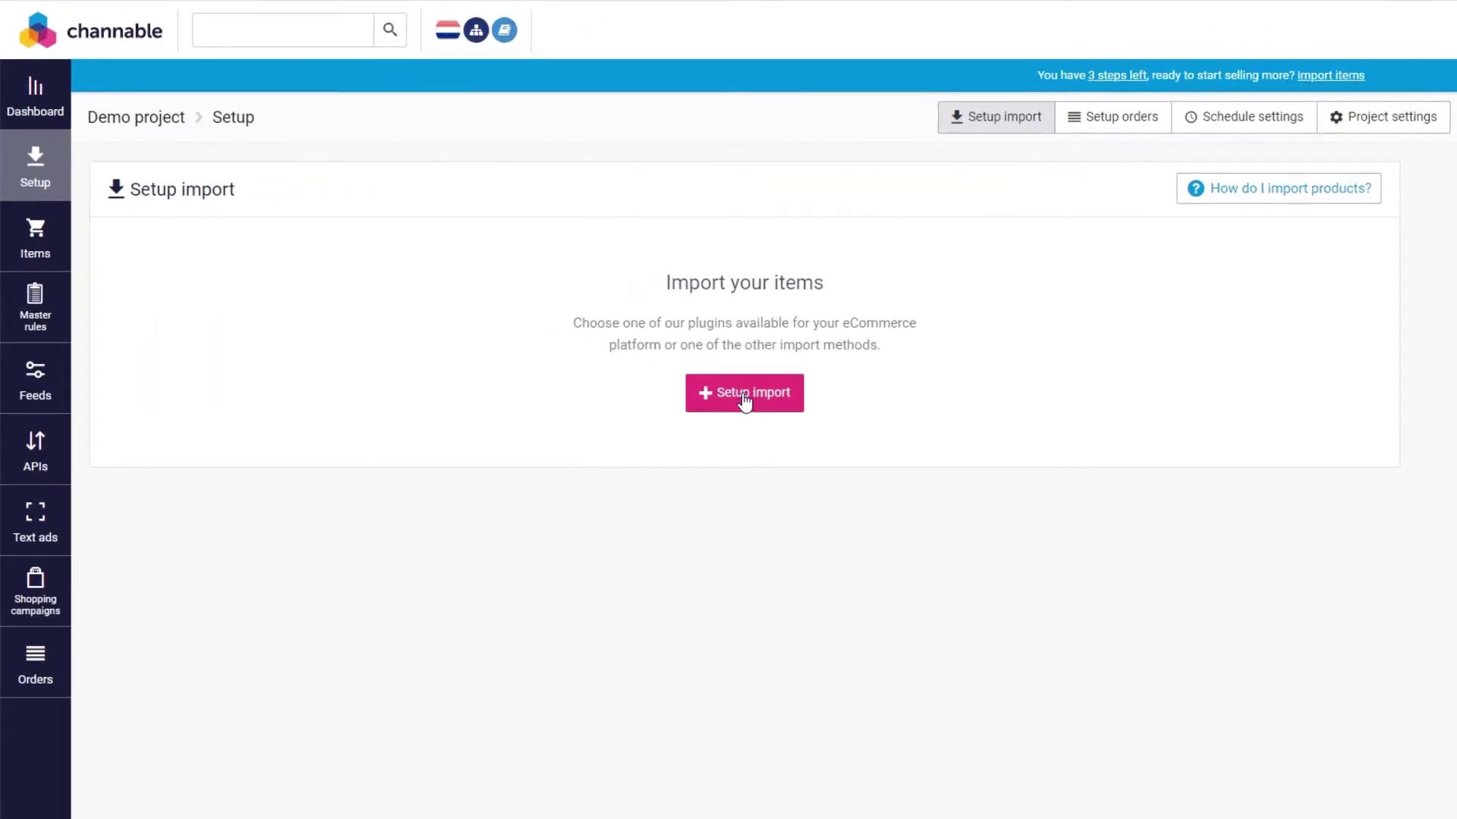
click(745, 402)
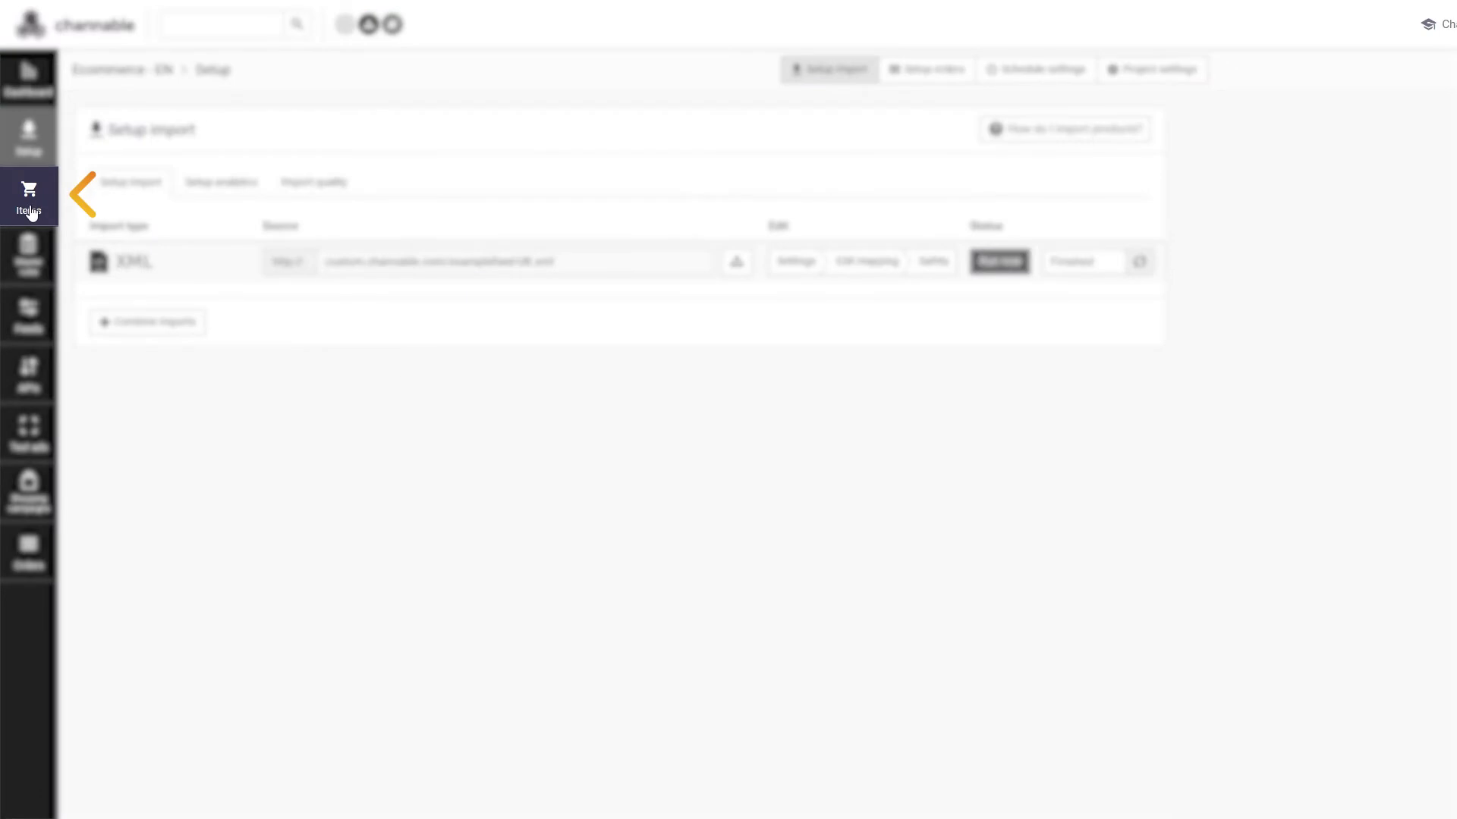
click(31, 211)
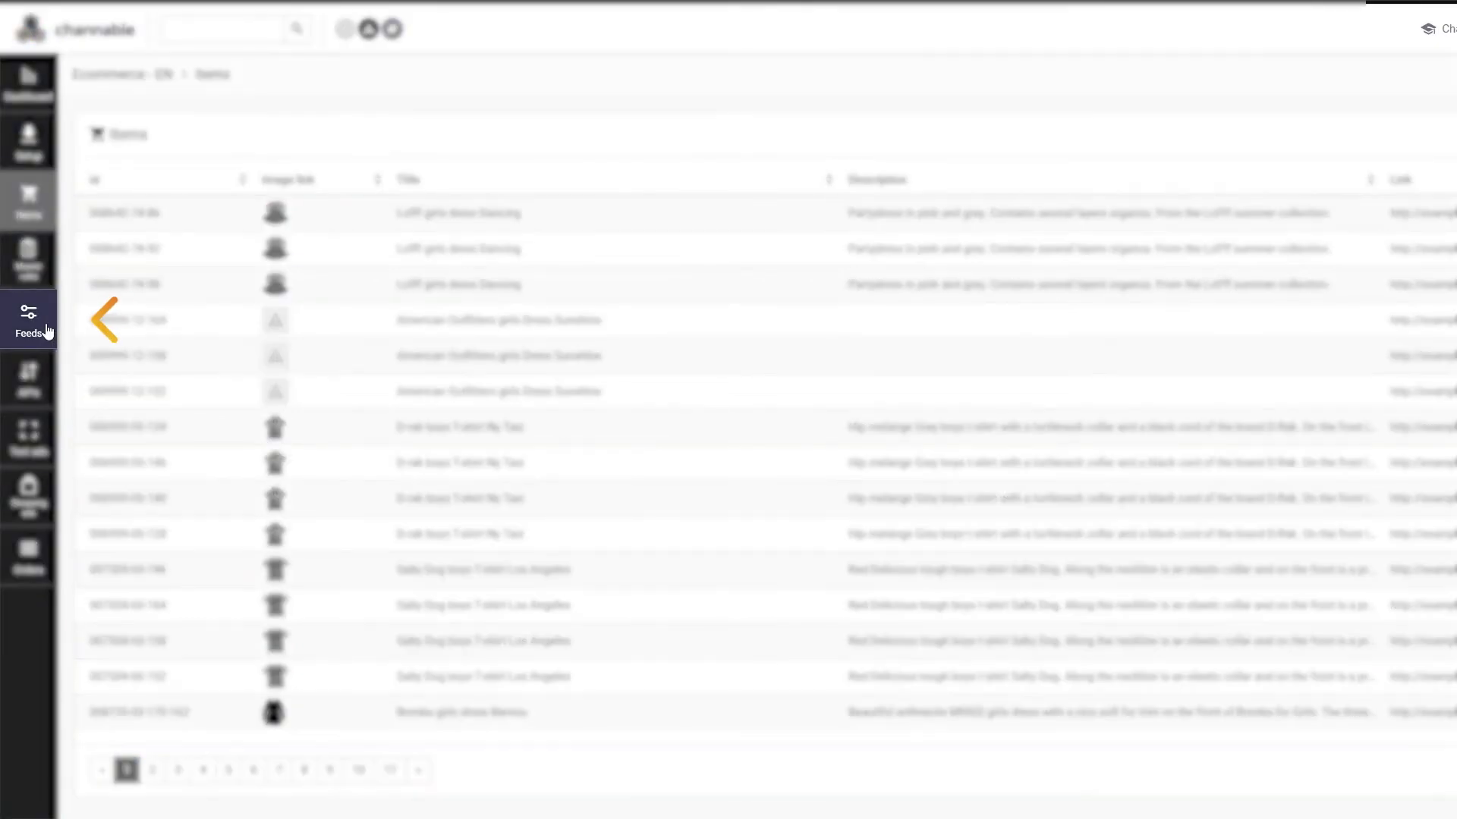
Add a new export feed and choose Google Shopping as its channel
click(45, 327)
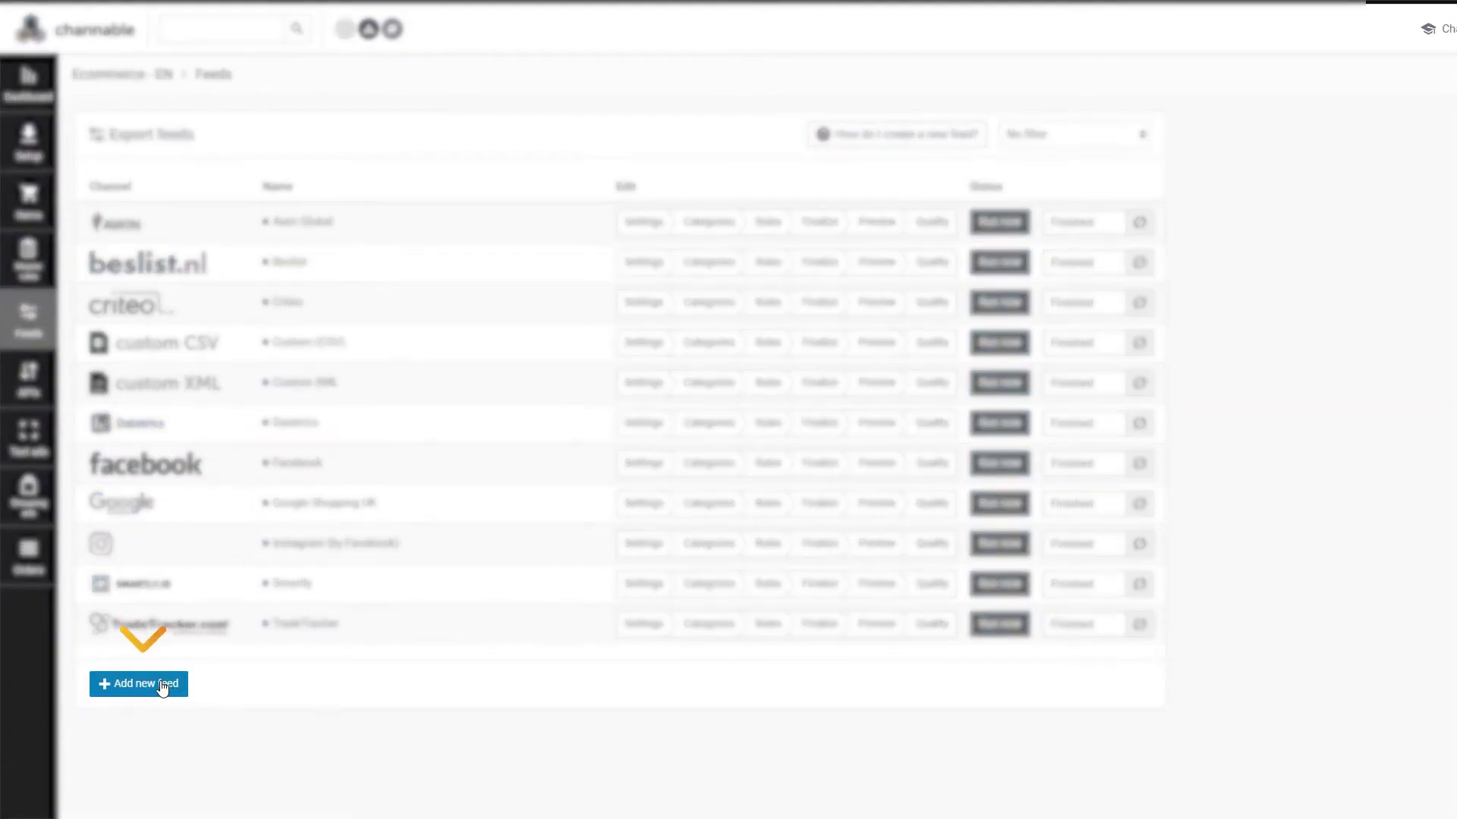
click(145, 683)
click(183, 201)
text(Google)
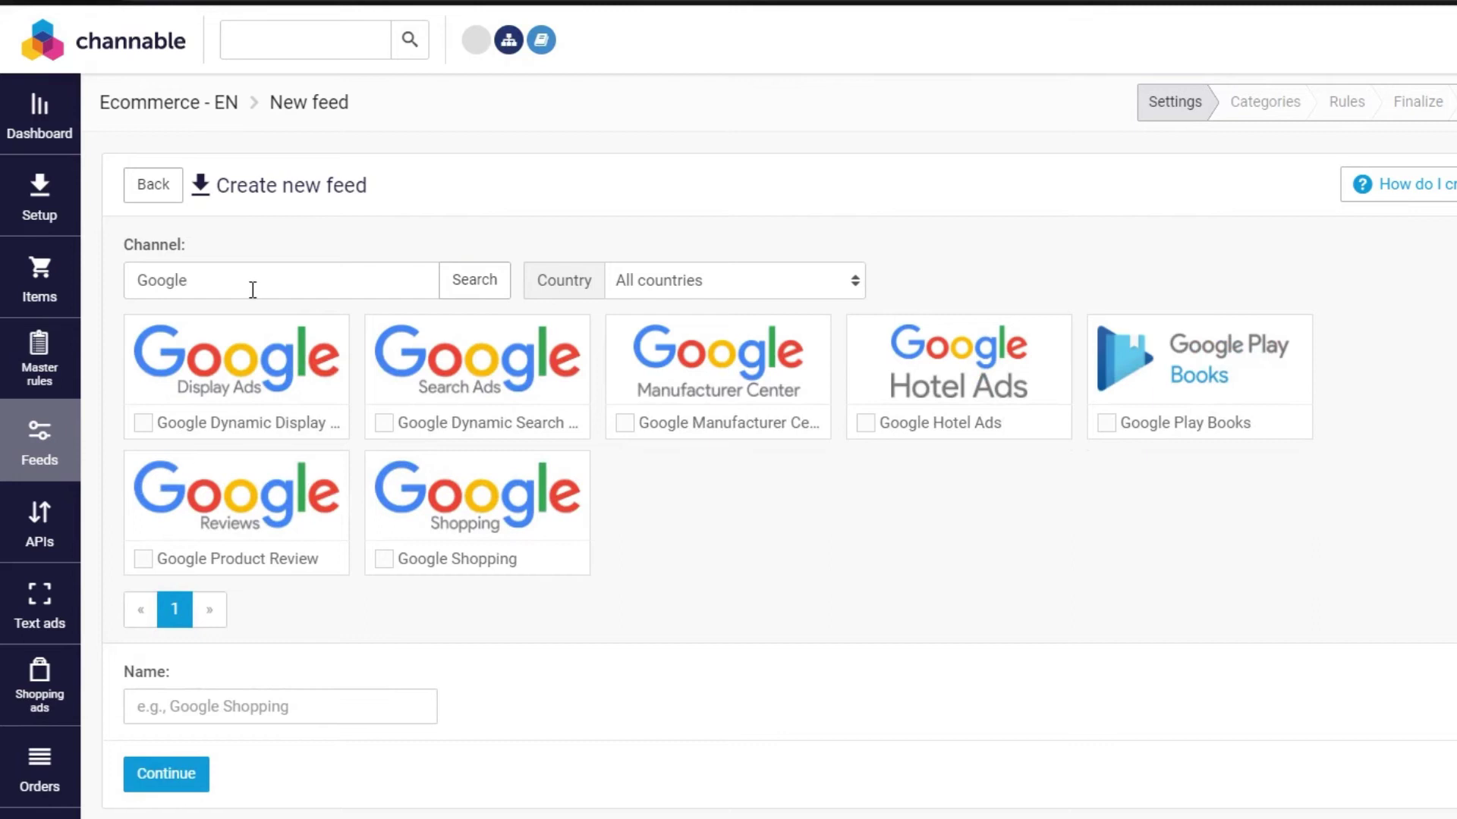
click(409, 533)
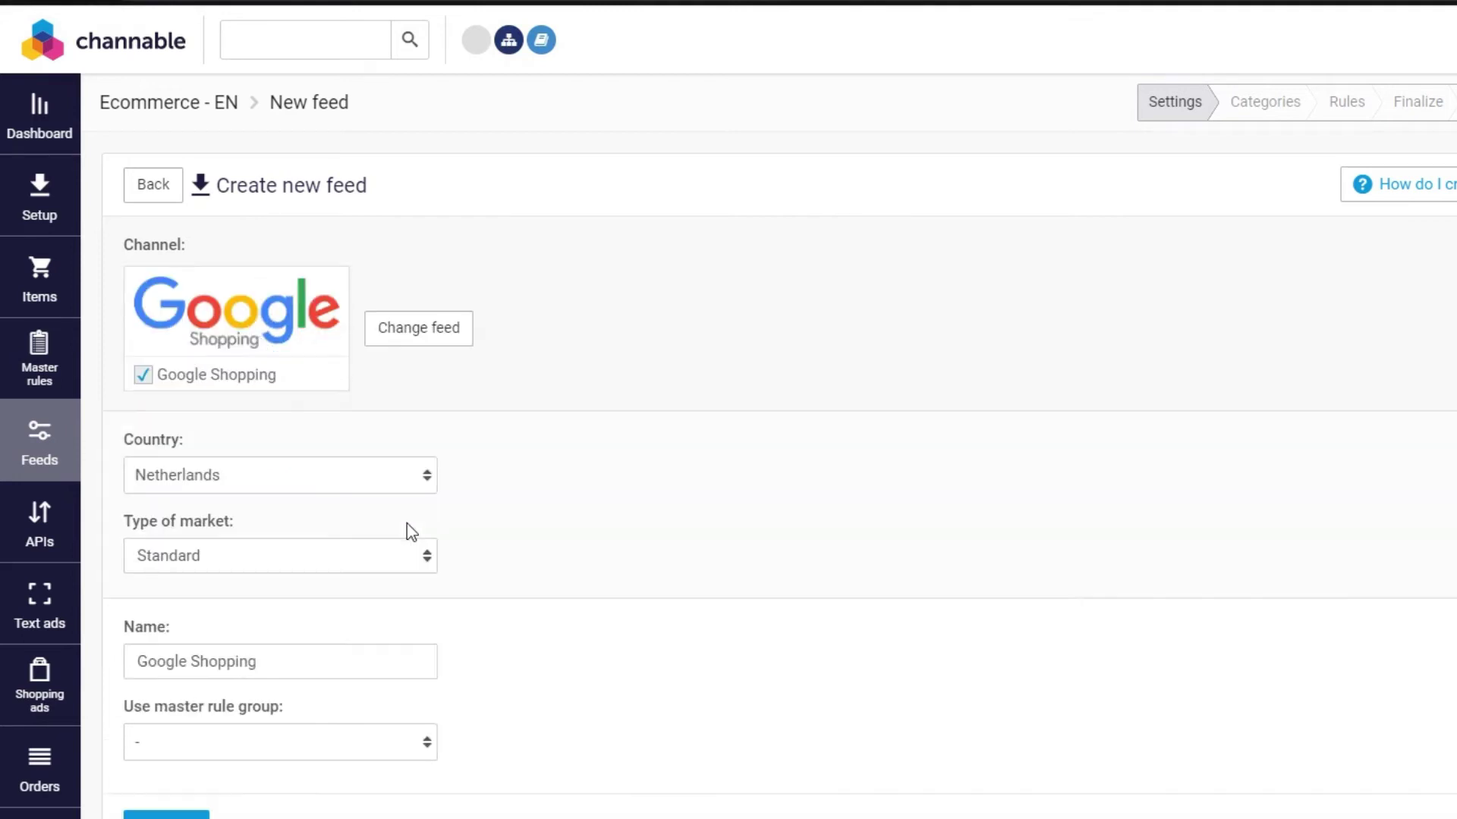
Set the feed country to United Kingdom and market type to Books, then continue
click(360, 476)
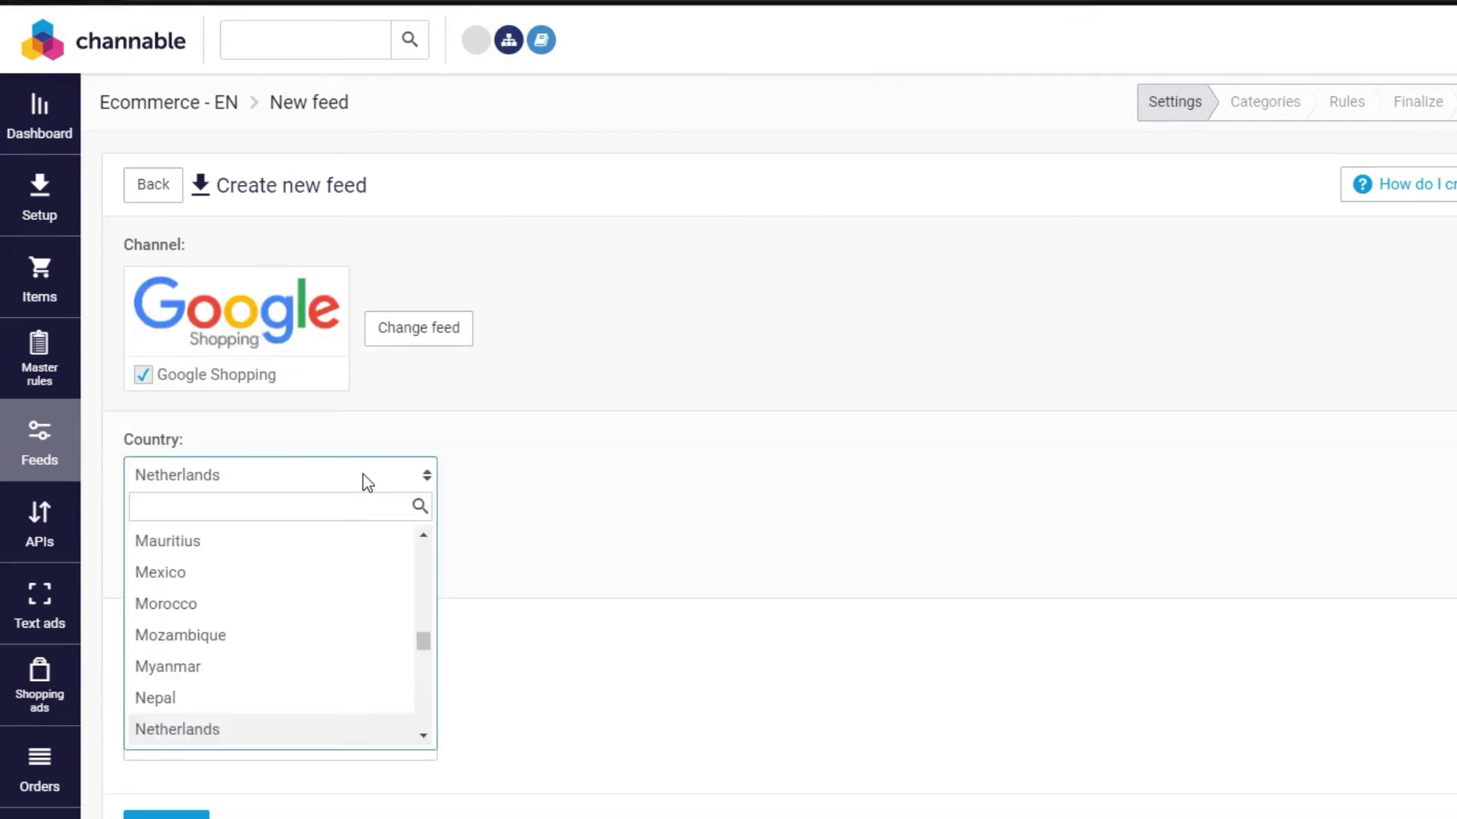
text(unite)
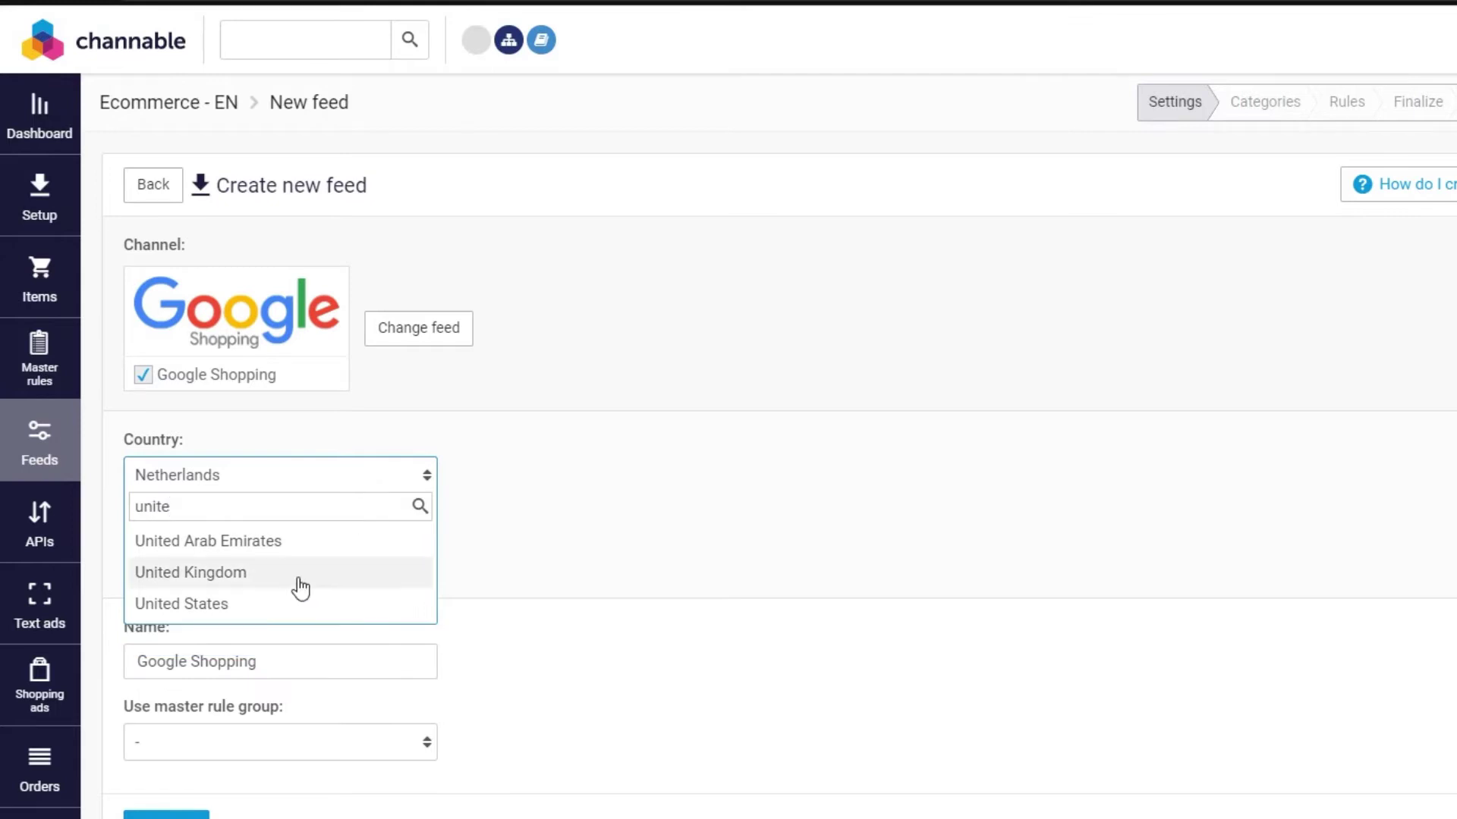
click(300, 576)
click(273, 562)
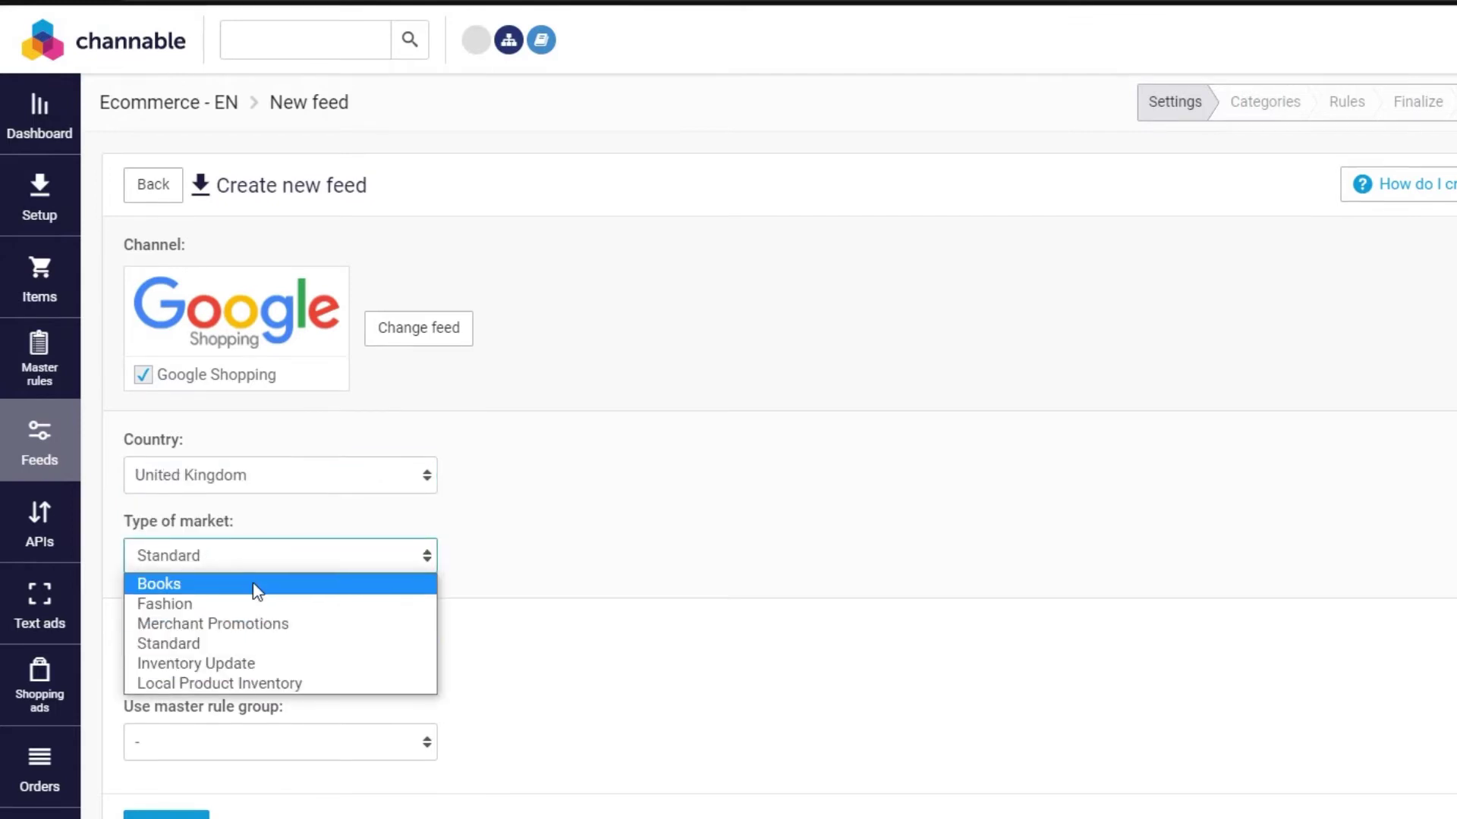
click(256, 586)
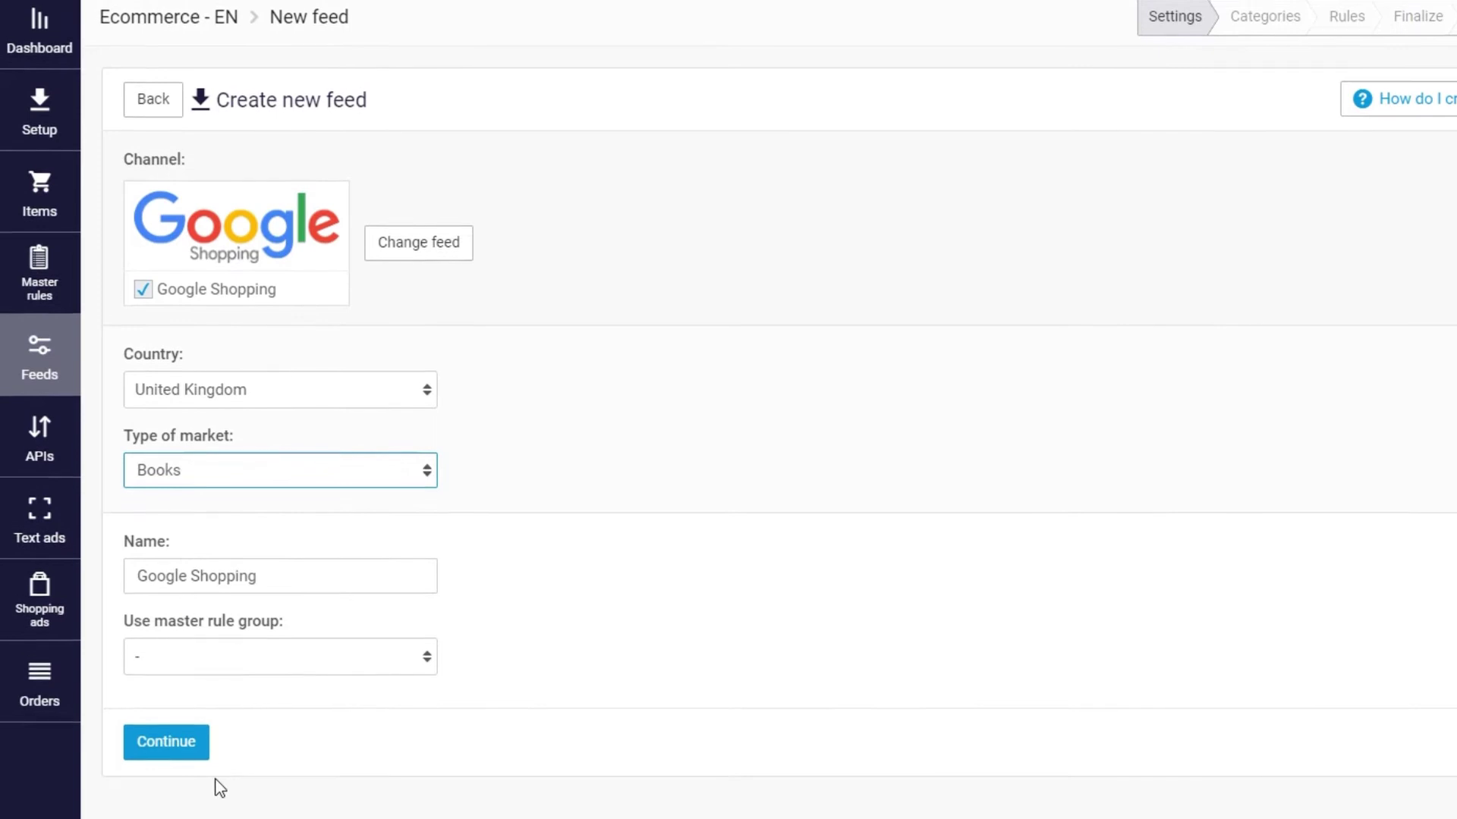
click(174, 744)
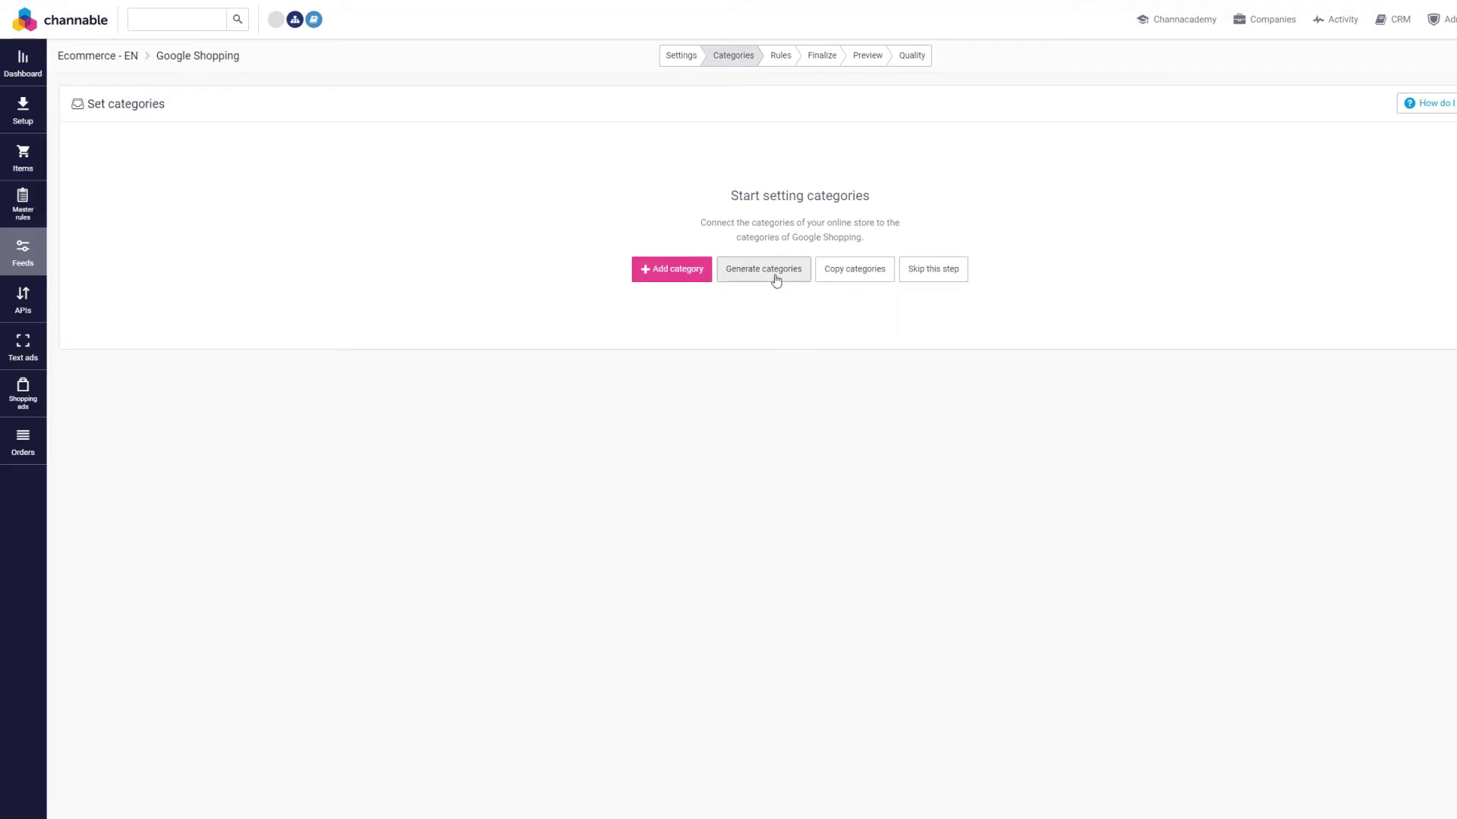
Generate feed categories automatically from the product_category field
click(775, 280)
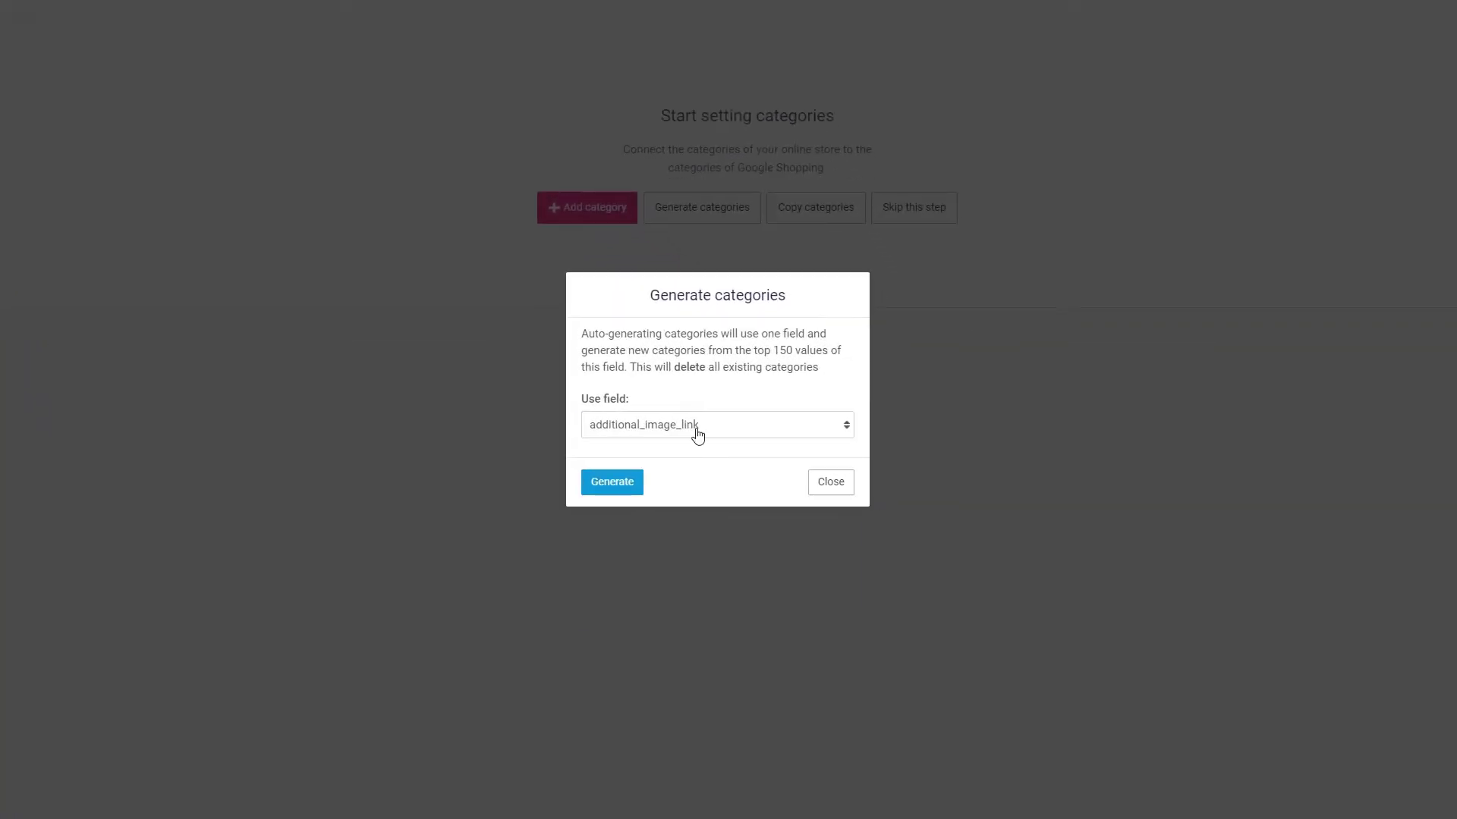
click(760, 444)
text(product)
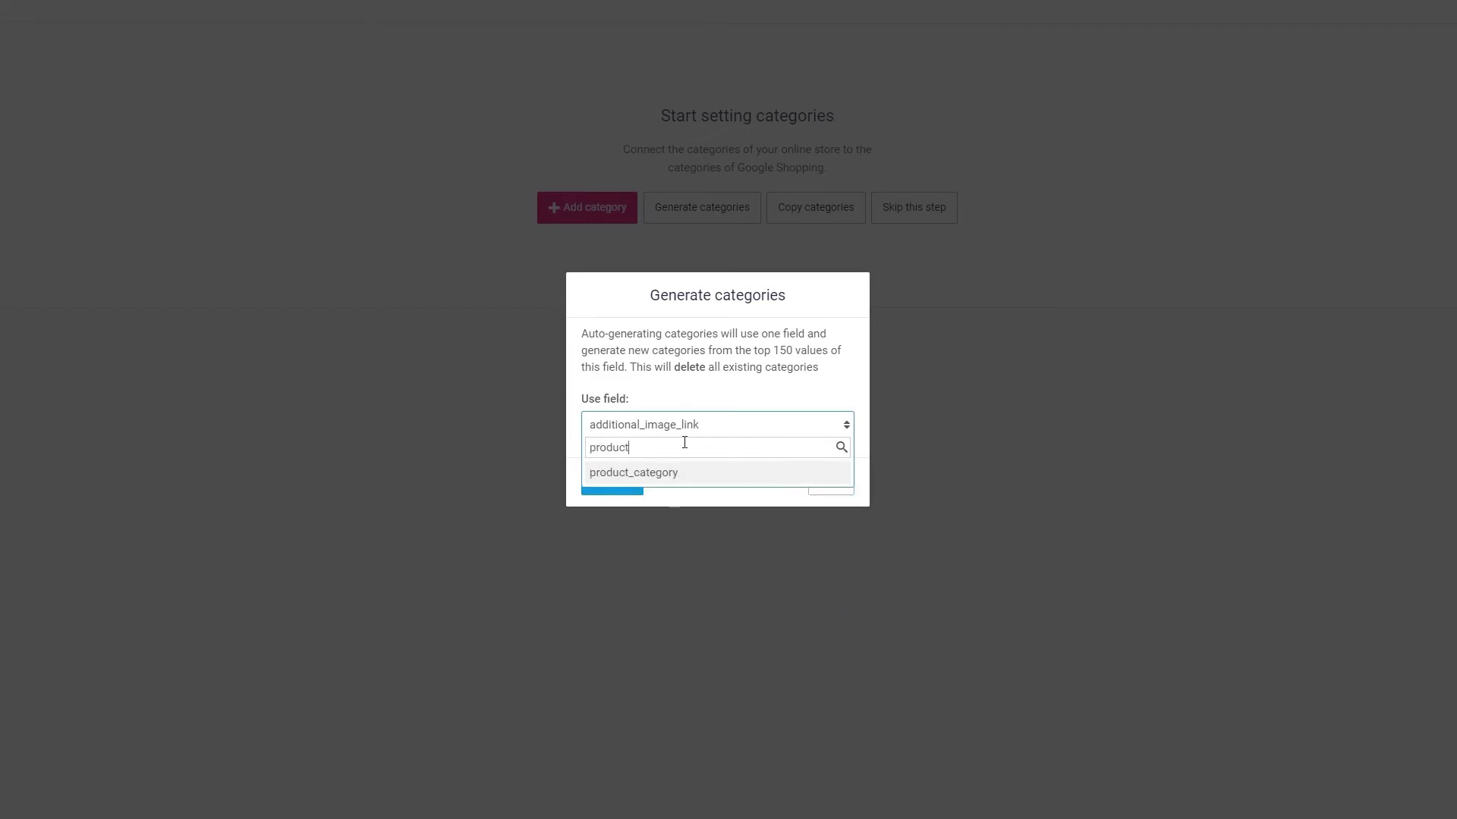
click(669, 478)
click(616, 483)
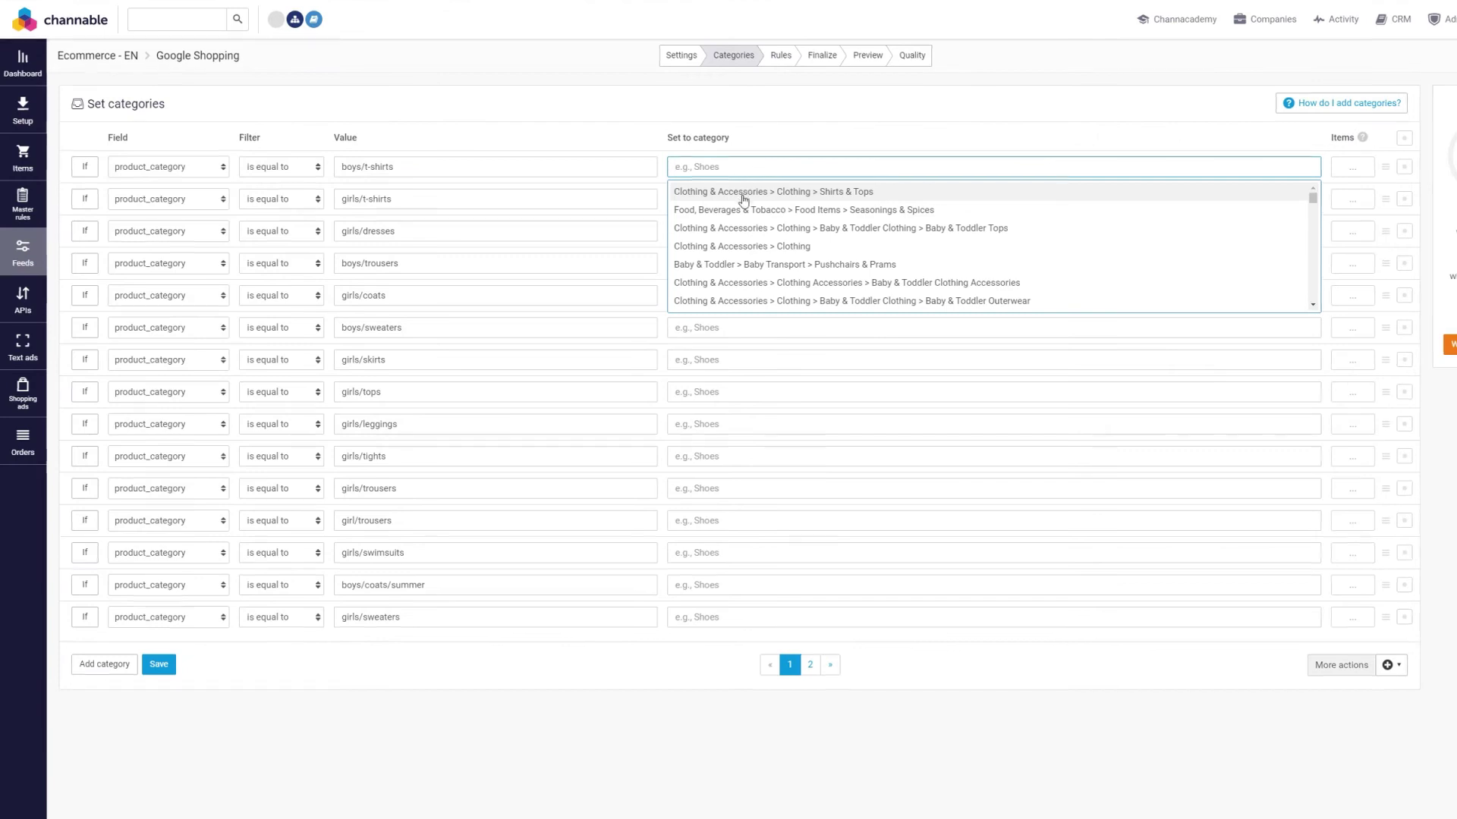
Map boys/girls t-shirts to Shirts & Tops, girls/dresses to Dresses, boys/trousers to Trousers & Jeans
click(747, 192)
click(742, 200)
click(834, 195)
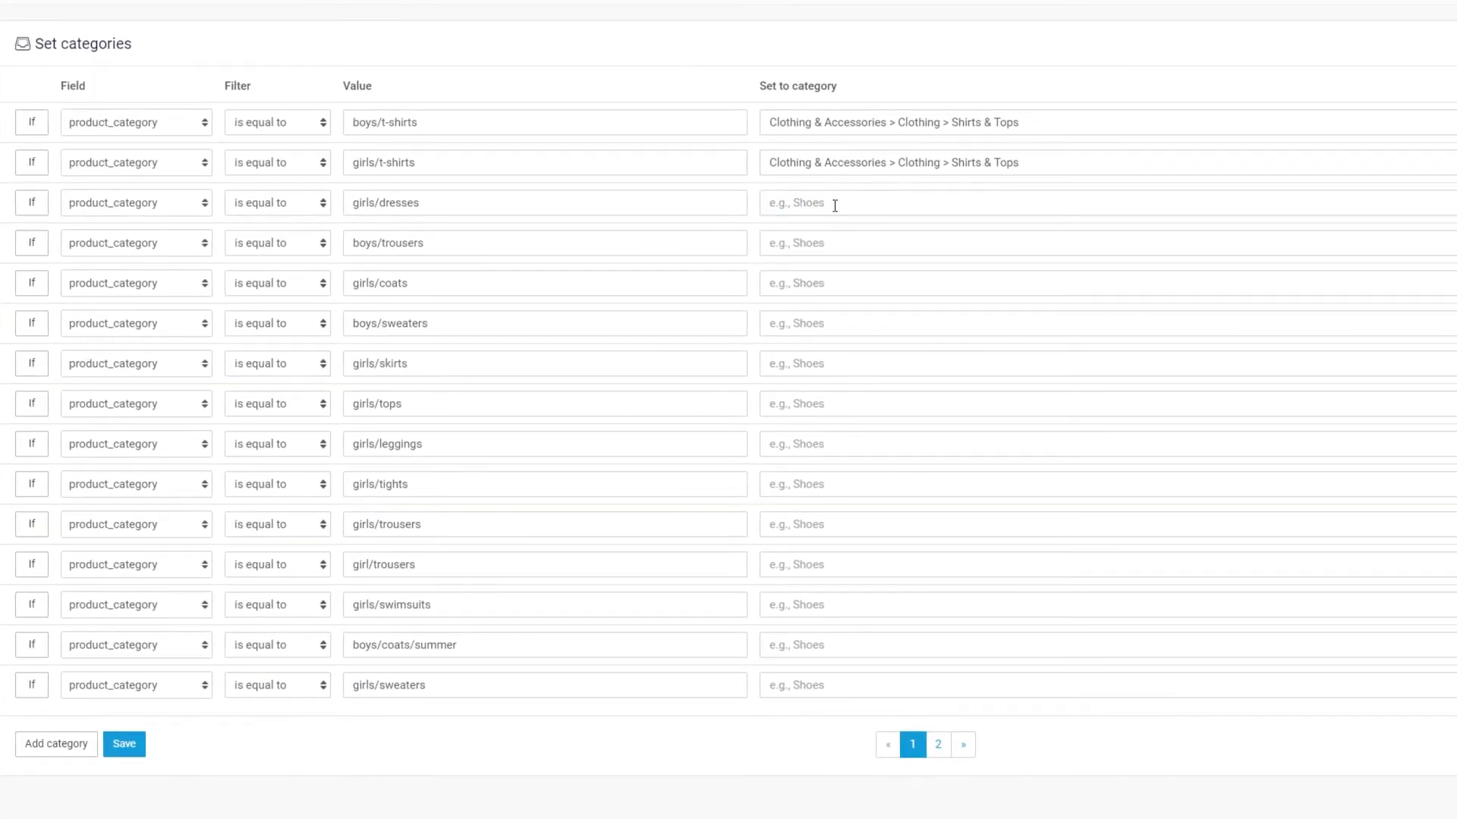
click(825, 232)
click(816, 274)
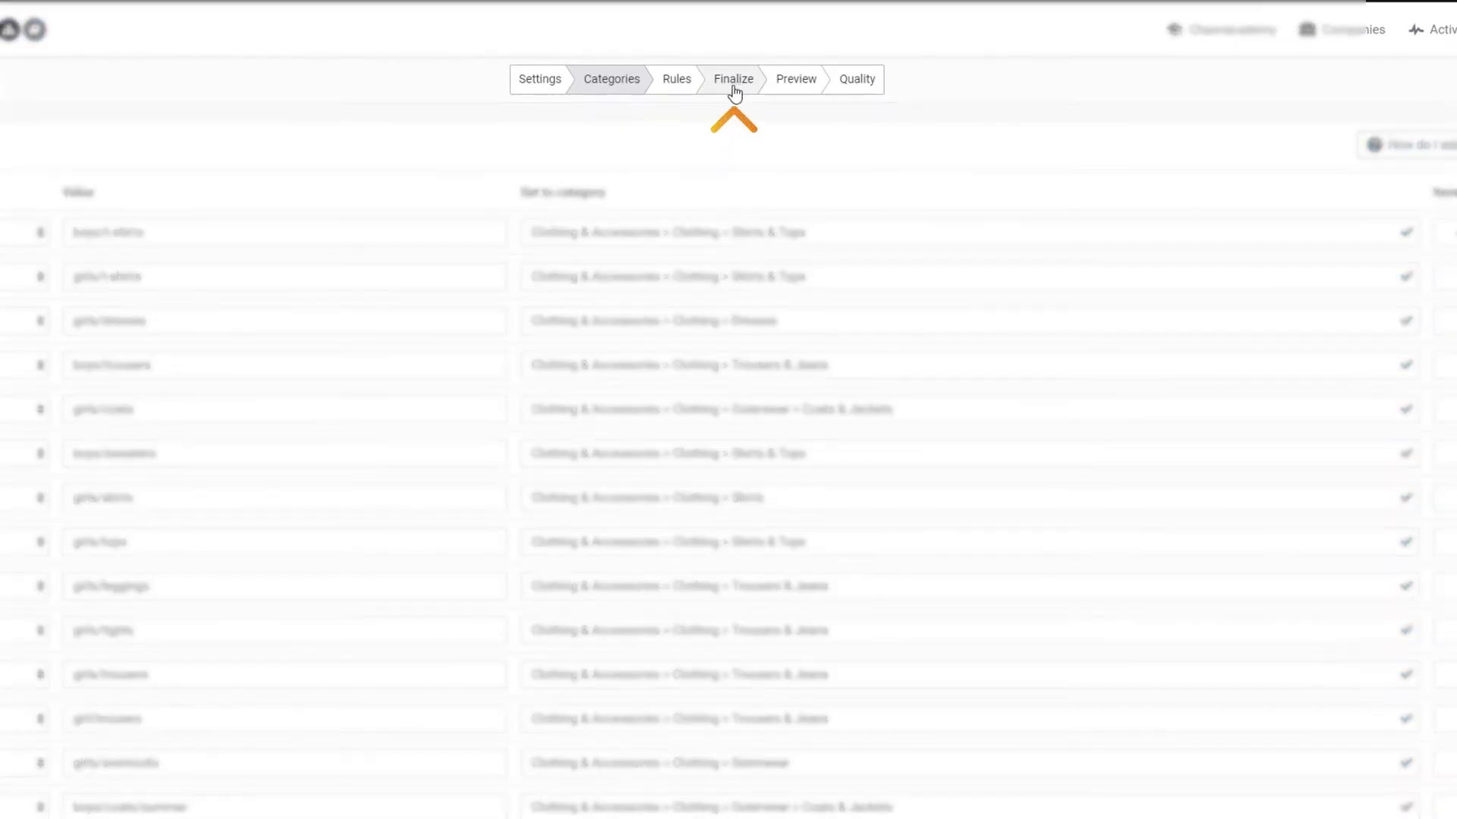
Show the Finalize field mapping and read the help descriptions of the Google fields
click(734, 84)
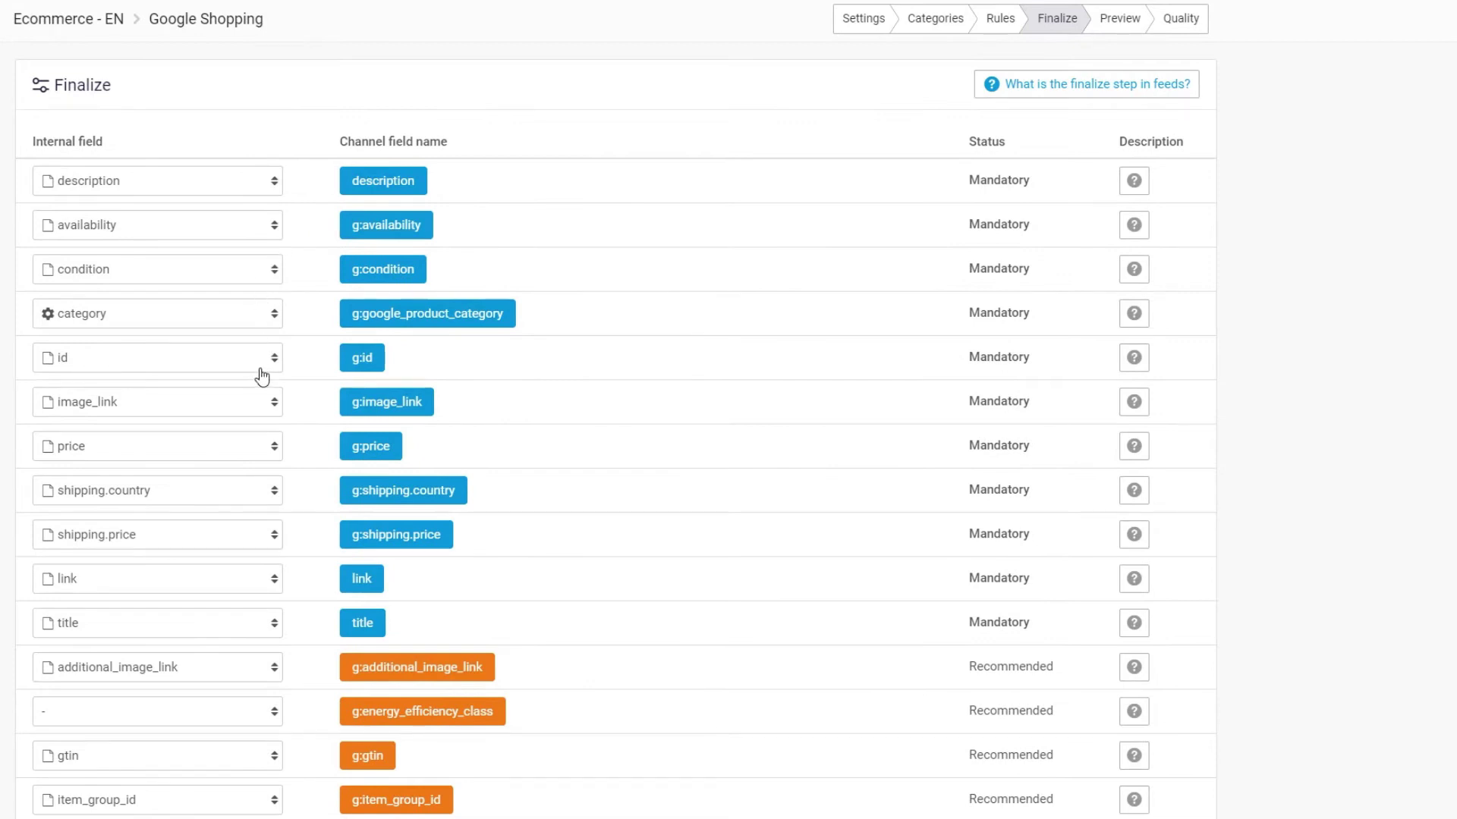
mouse_move(1134, 184)
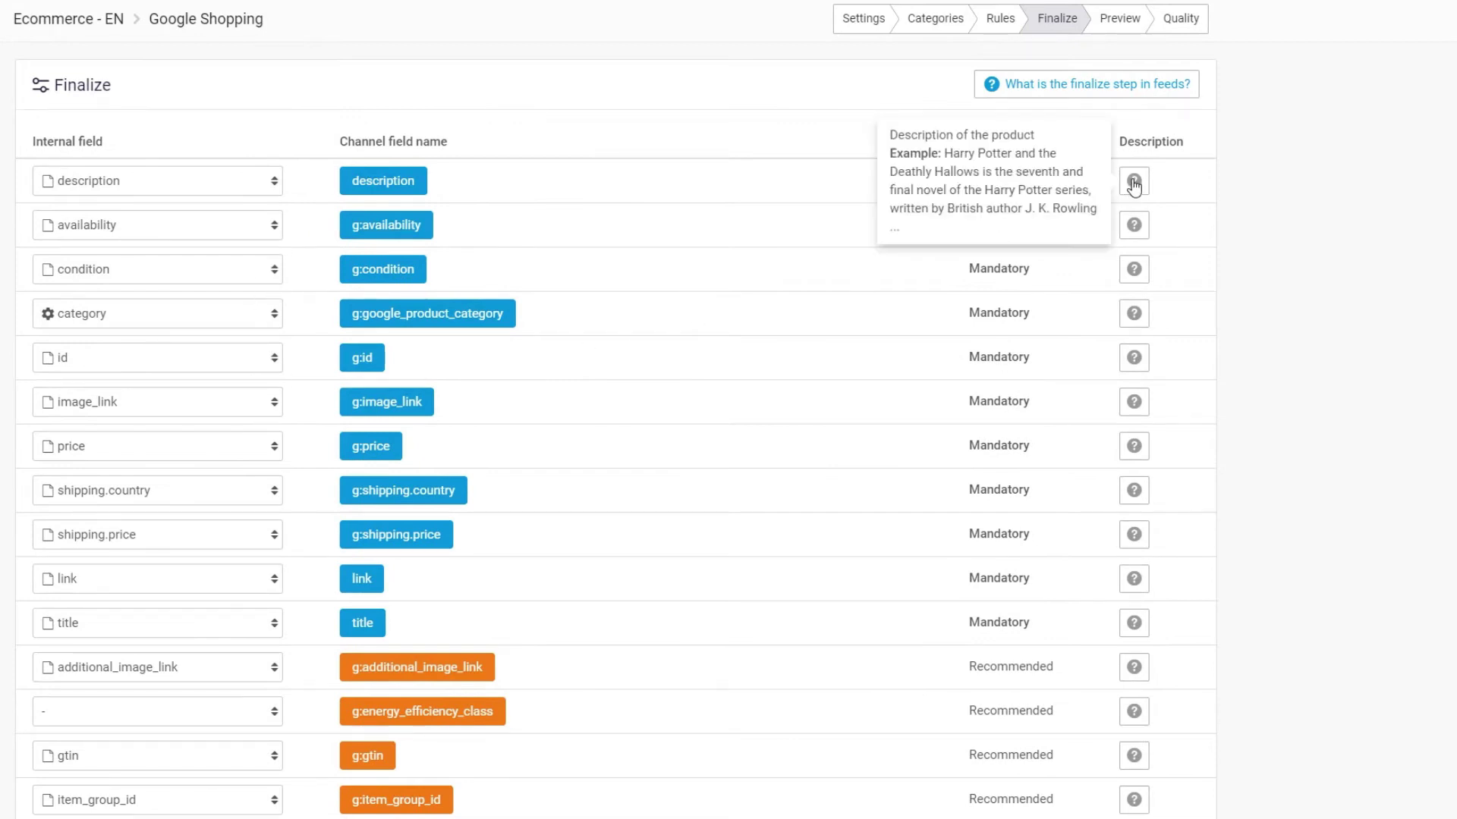
mouse_move(1130, 229)
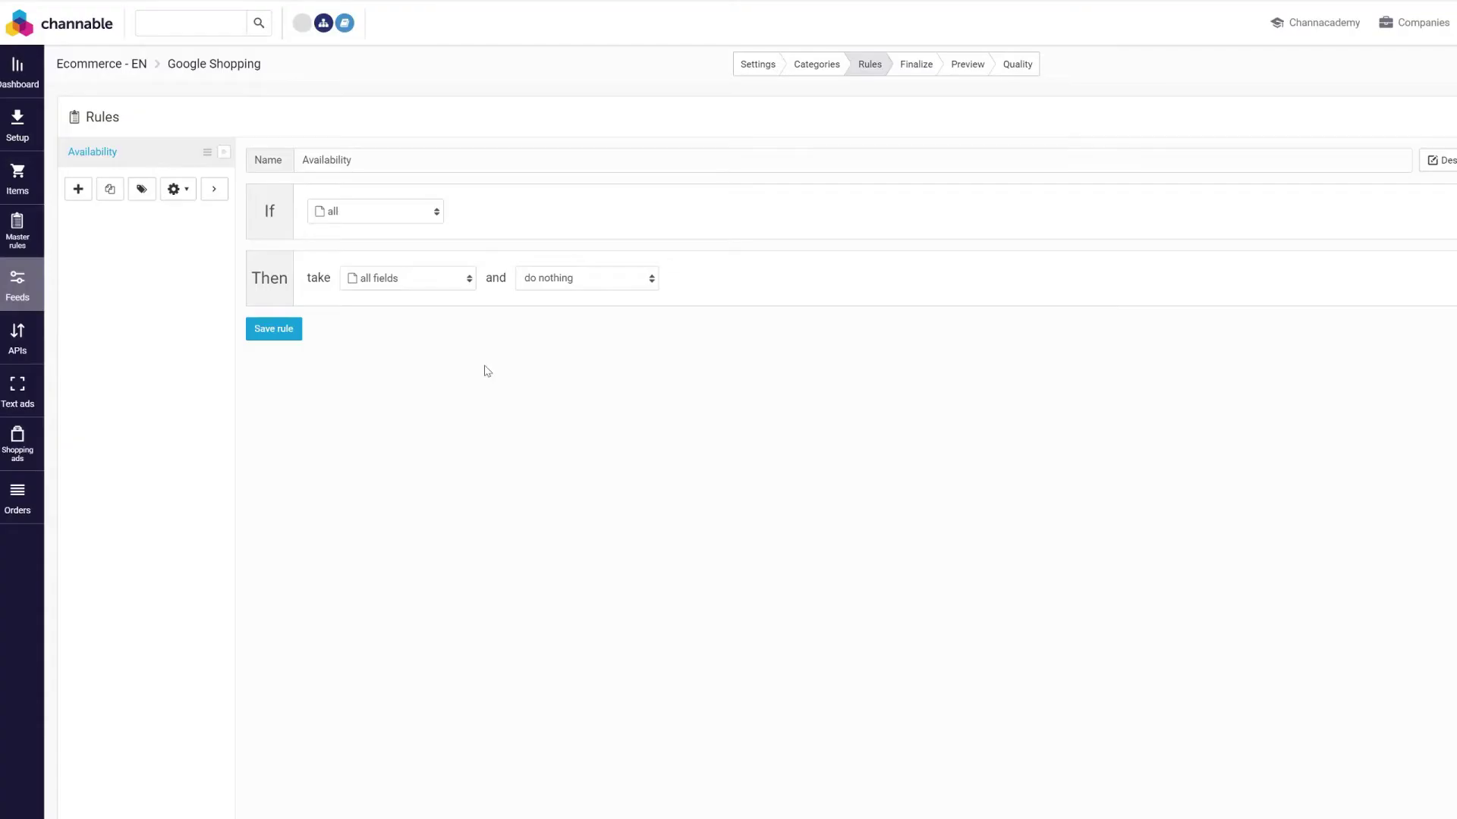
Set the rule condition to stock is greater or equal to 1
click(422, 214)
text(stock)
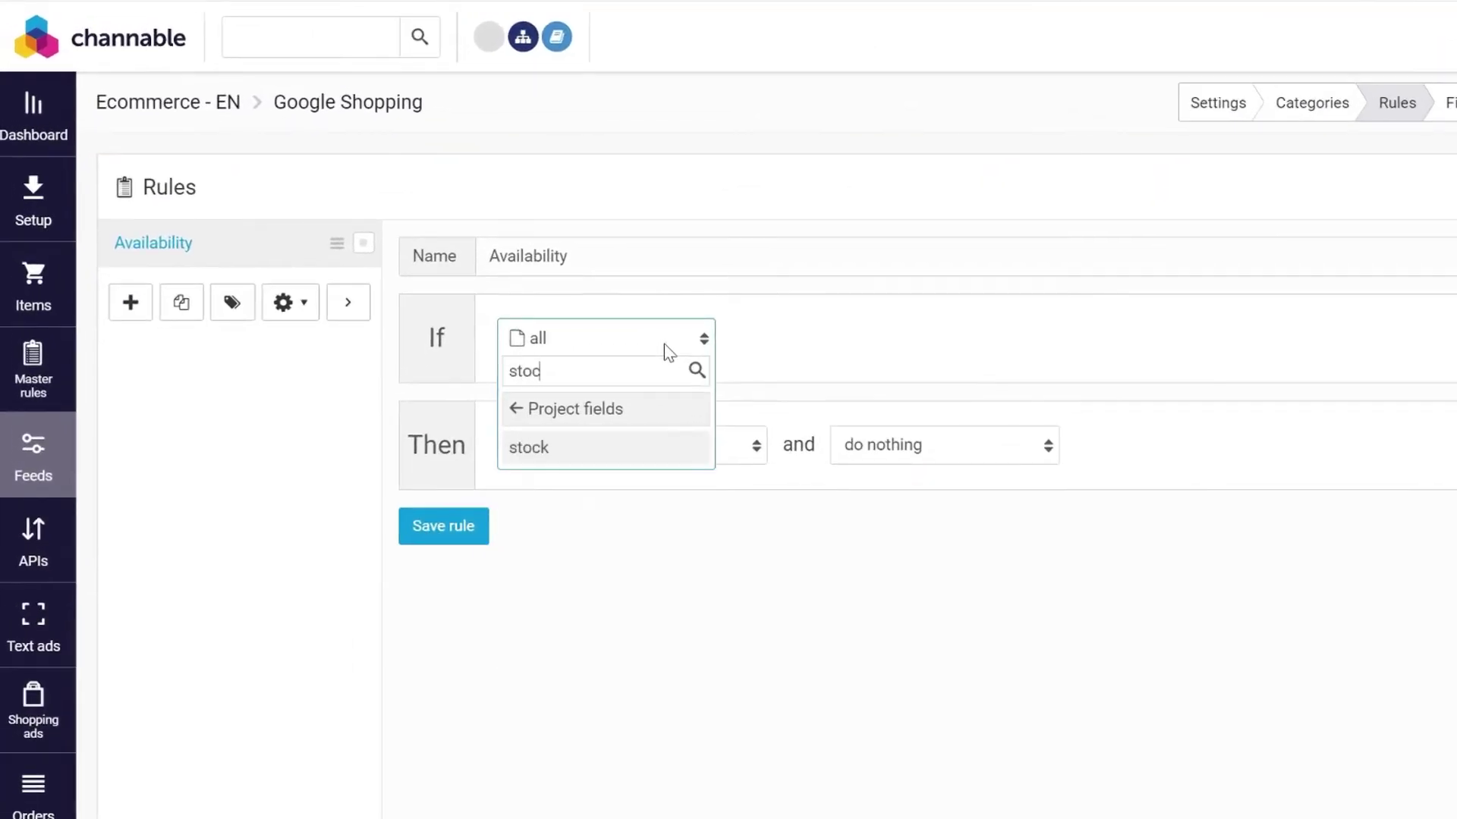
click(611, 449)
click(841, 338)
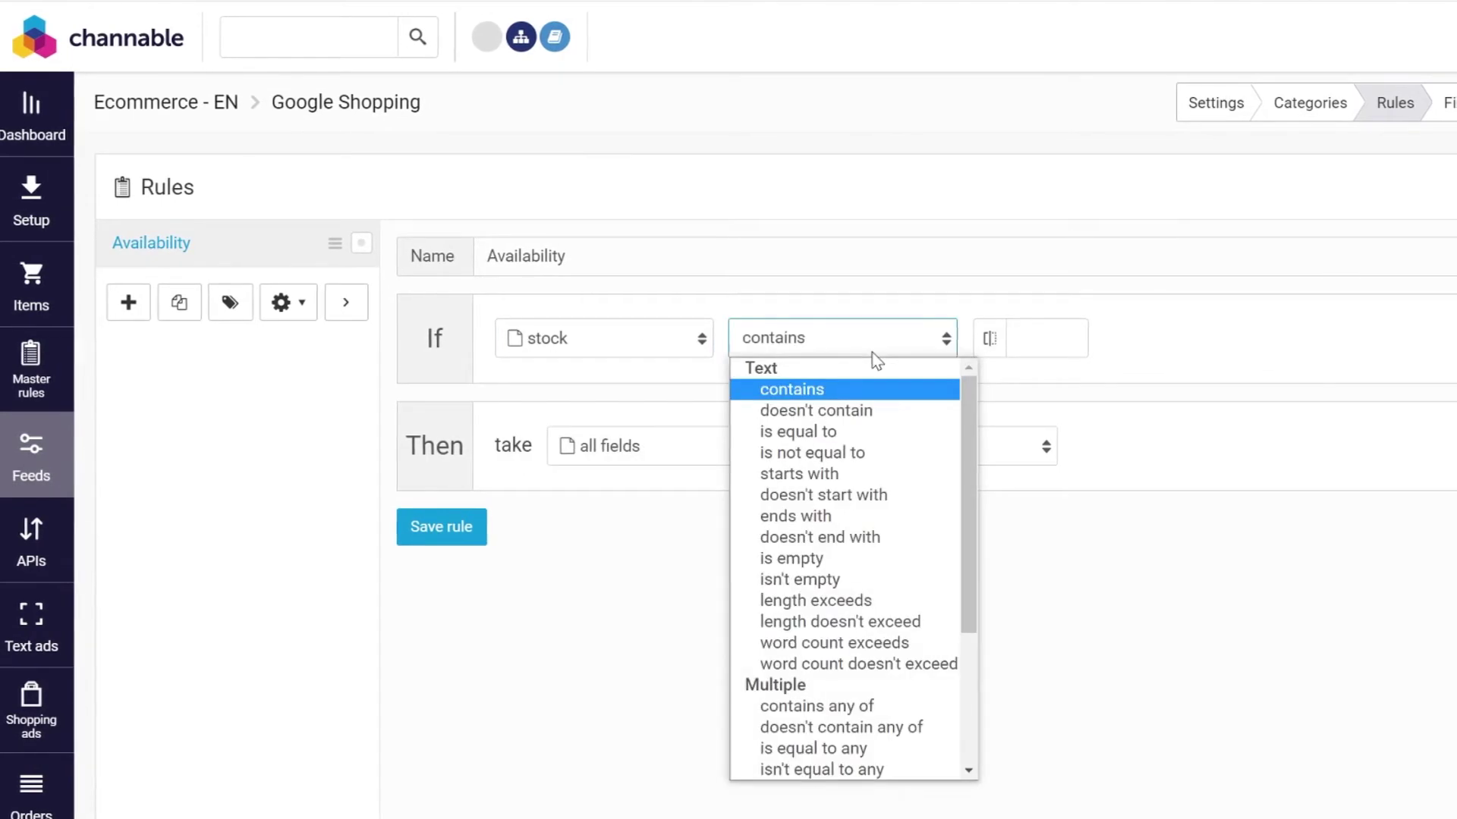
scroll(882, 513, down, 3)
click(835, 621)
text(1)
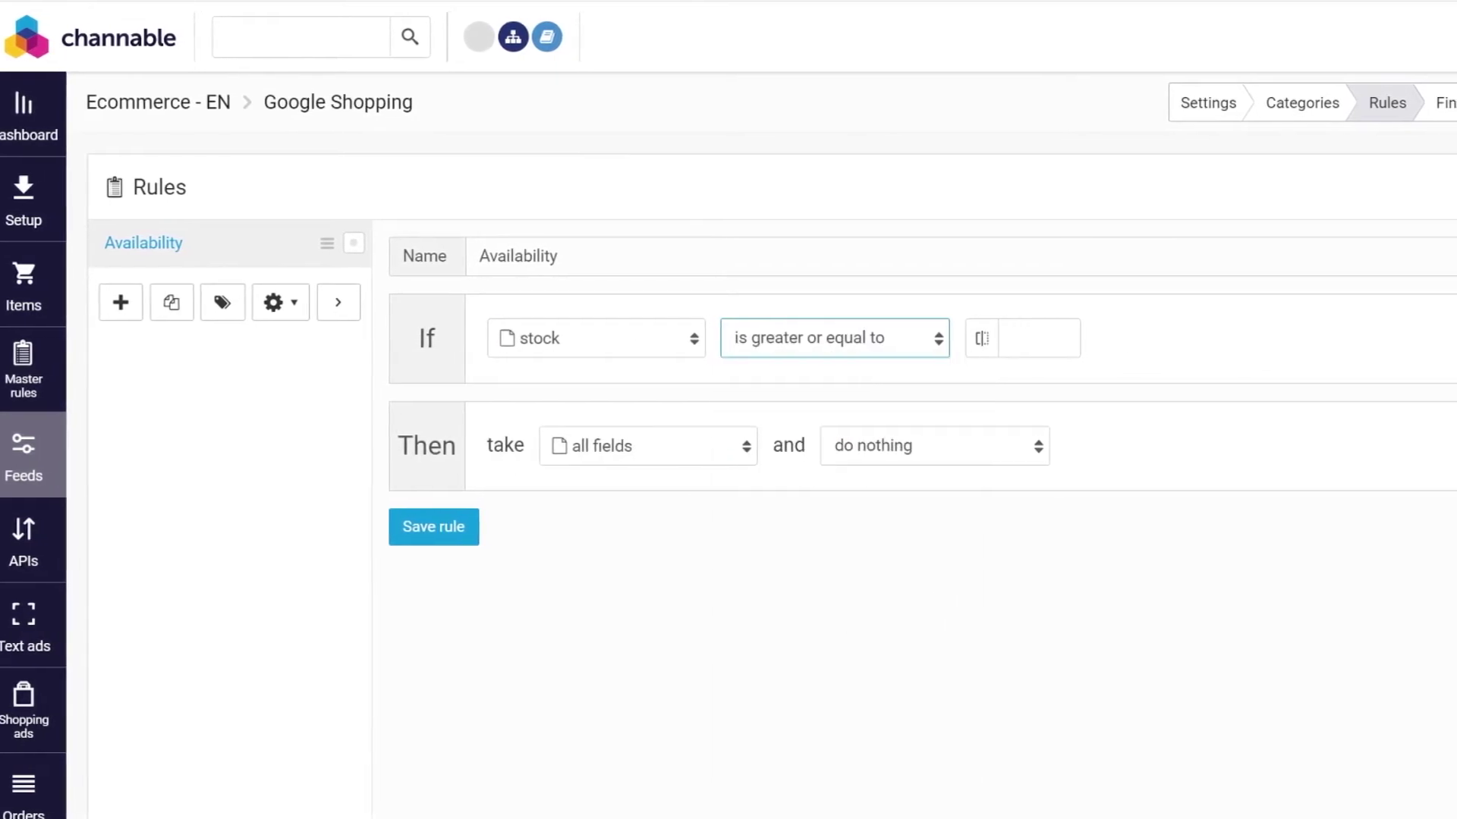
Make the rule set availability to the value 'in stock', and save it
click(666, 454)
text(ava)
click(584, 554)
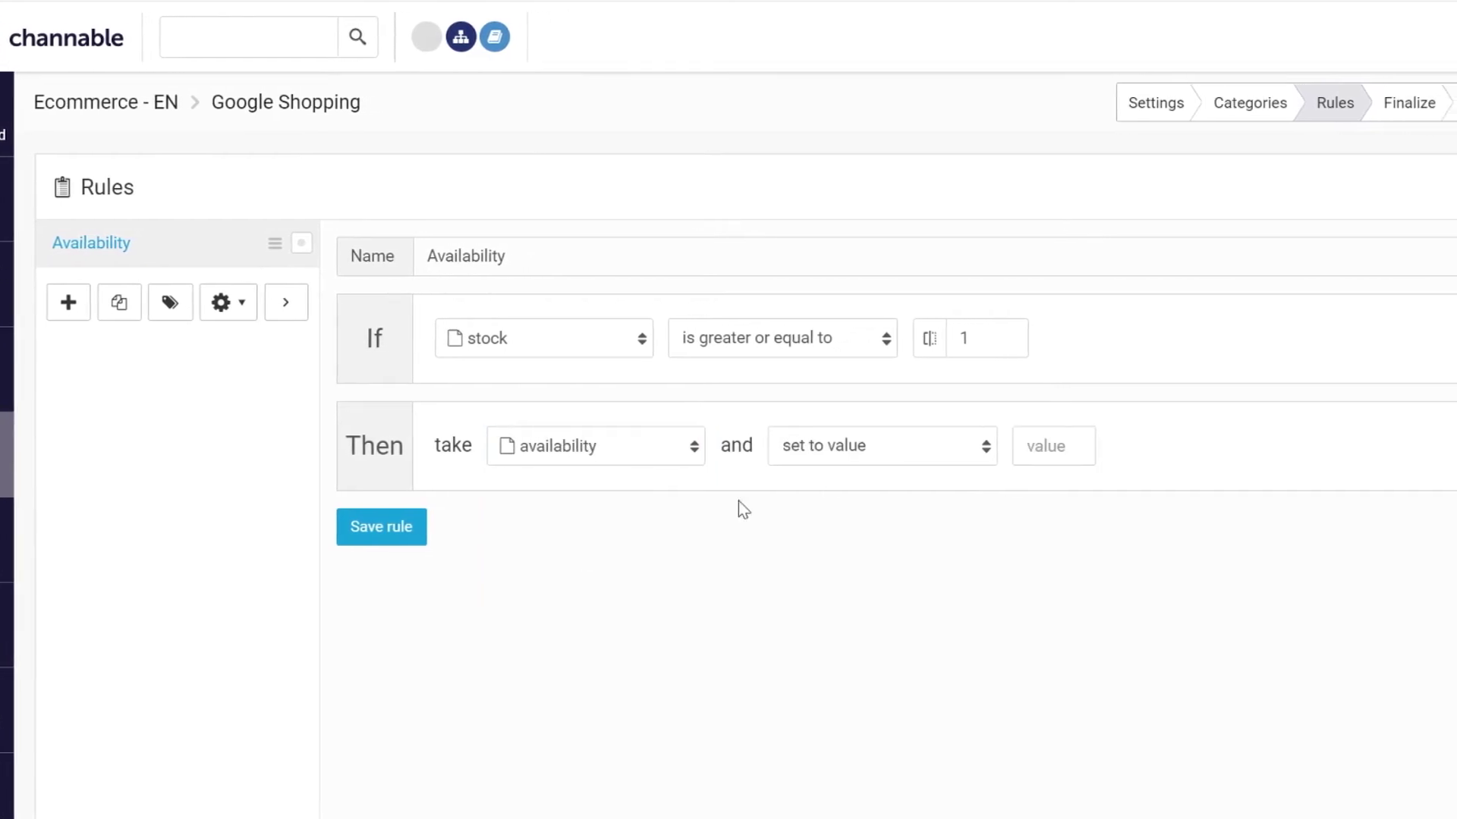
click(1054, 449)
text(in sto)
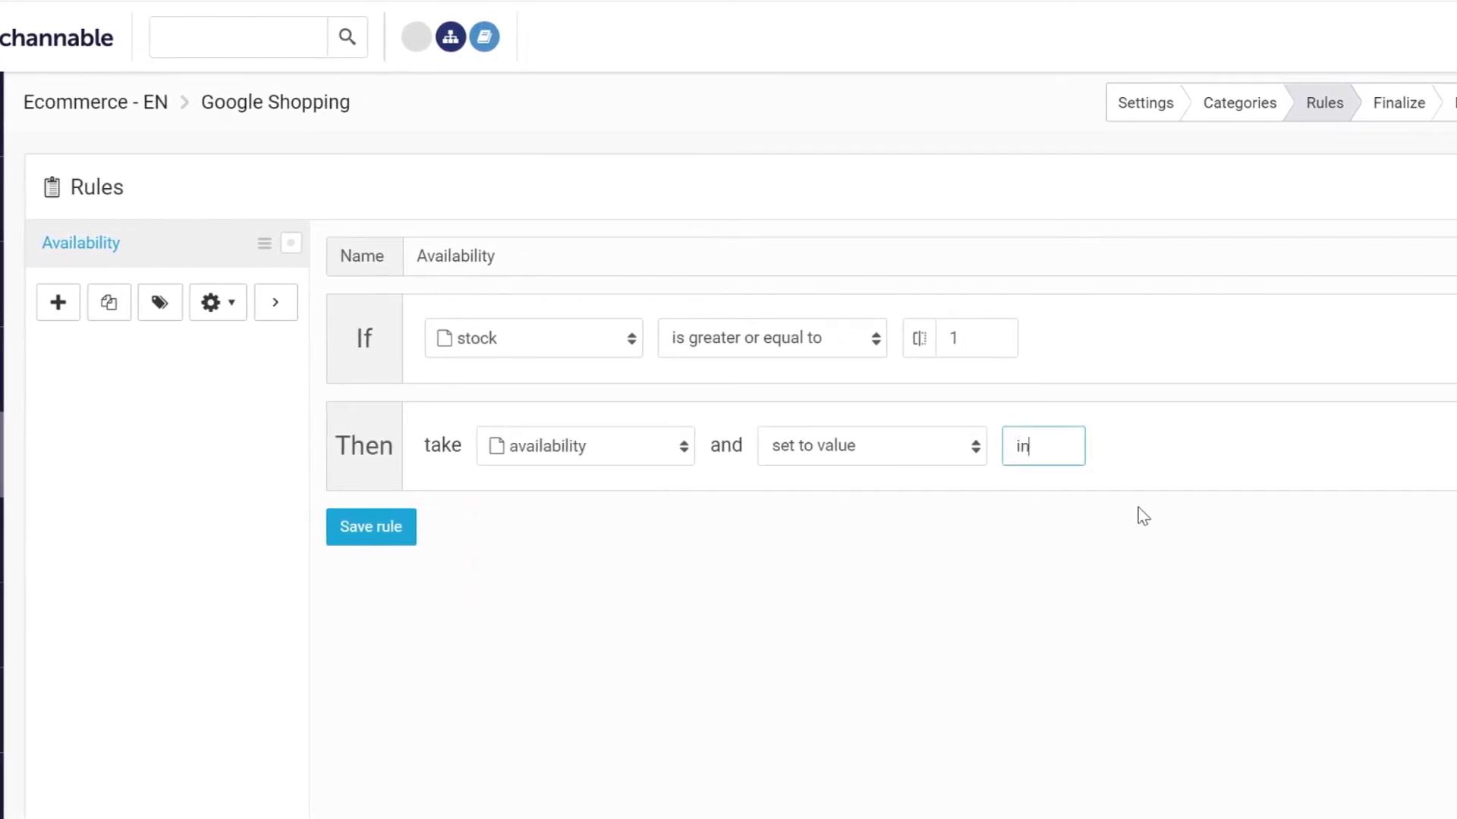
text(ck)
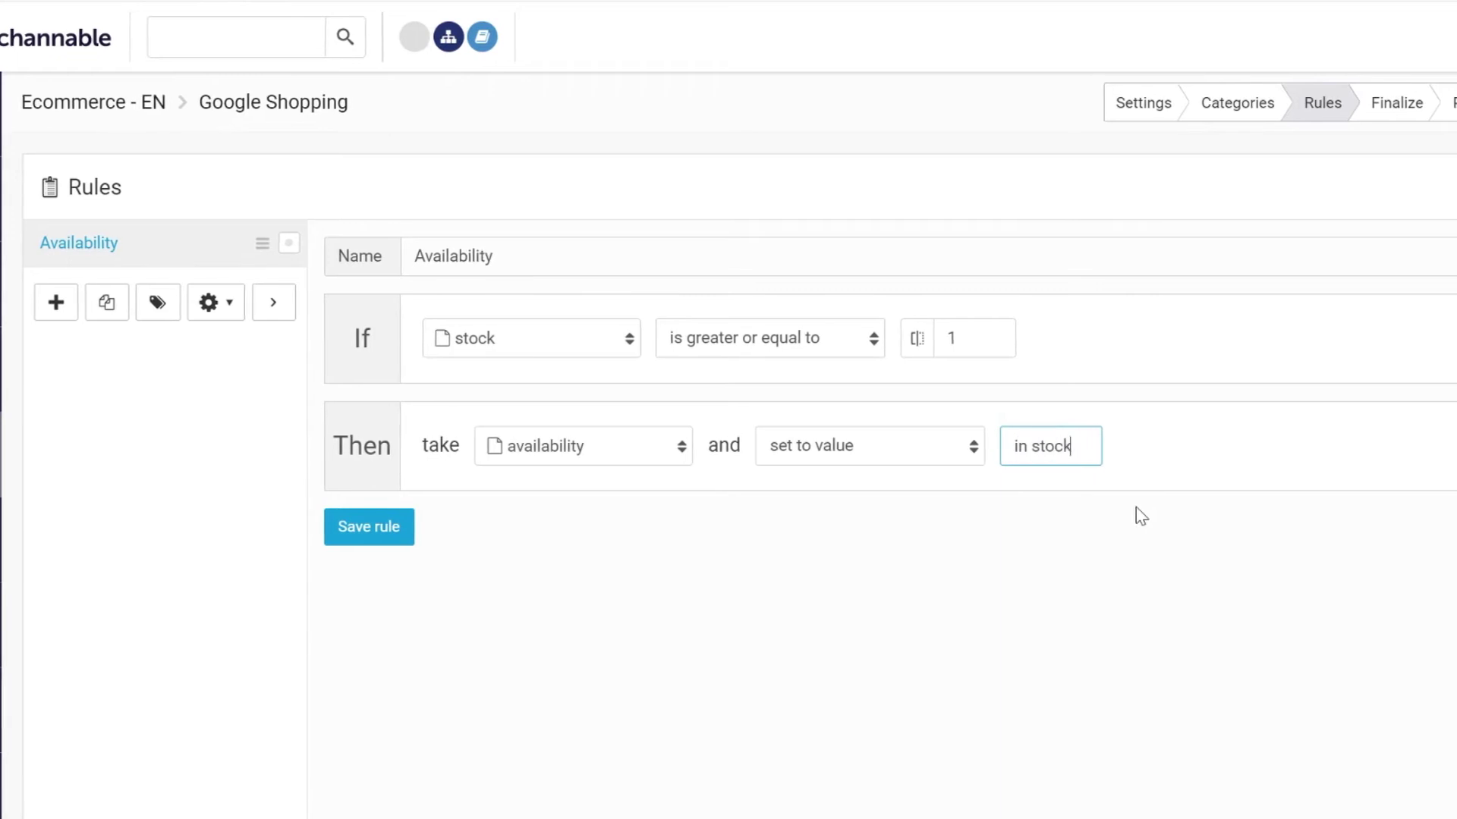
click(390, 544)
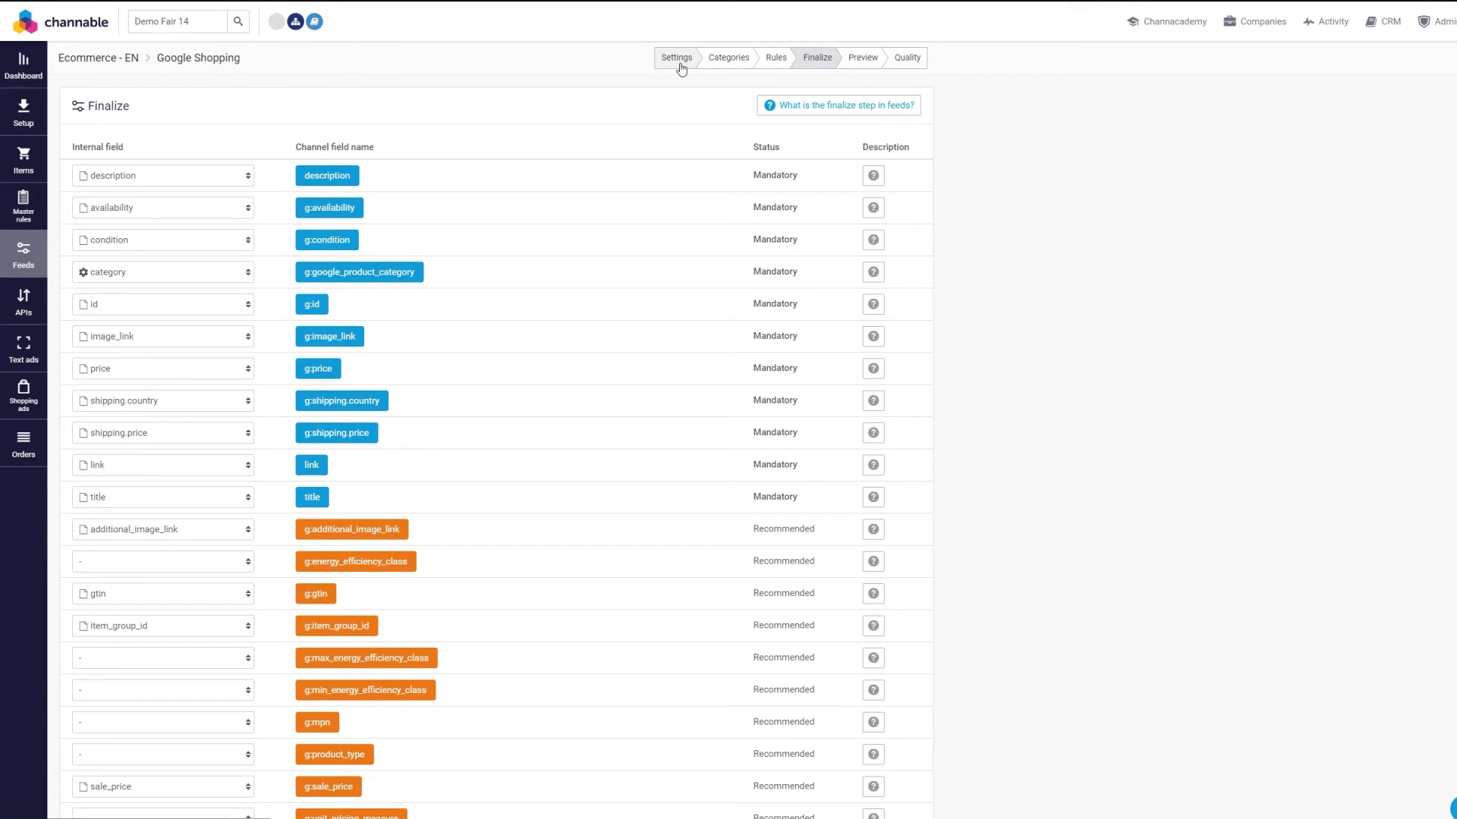
Copy the feed's XML URL from the XML preview in the feed settings
click(677, 58)
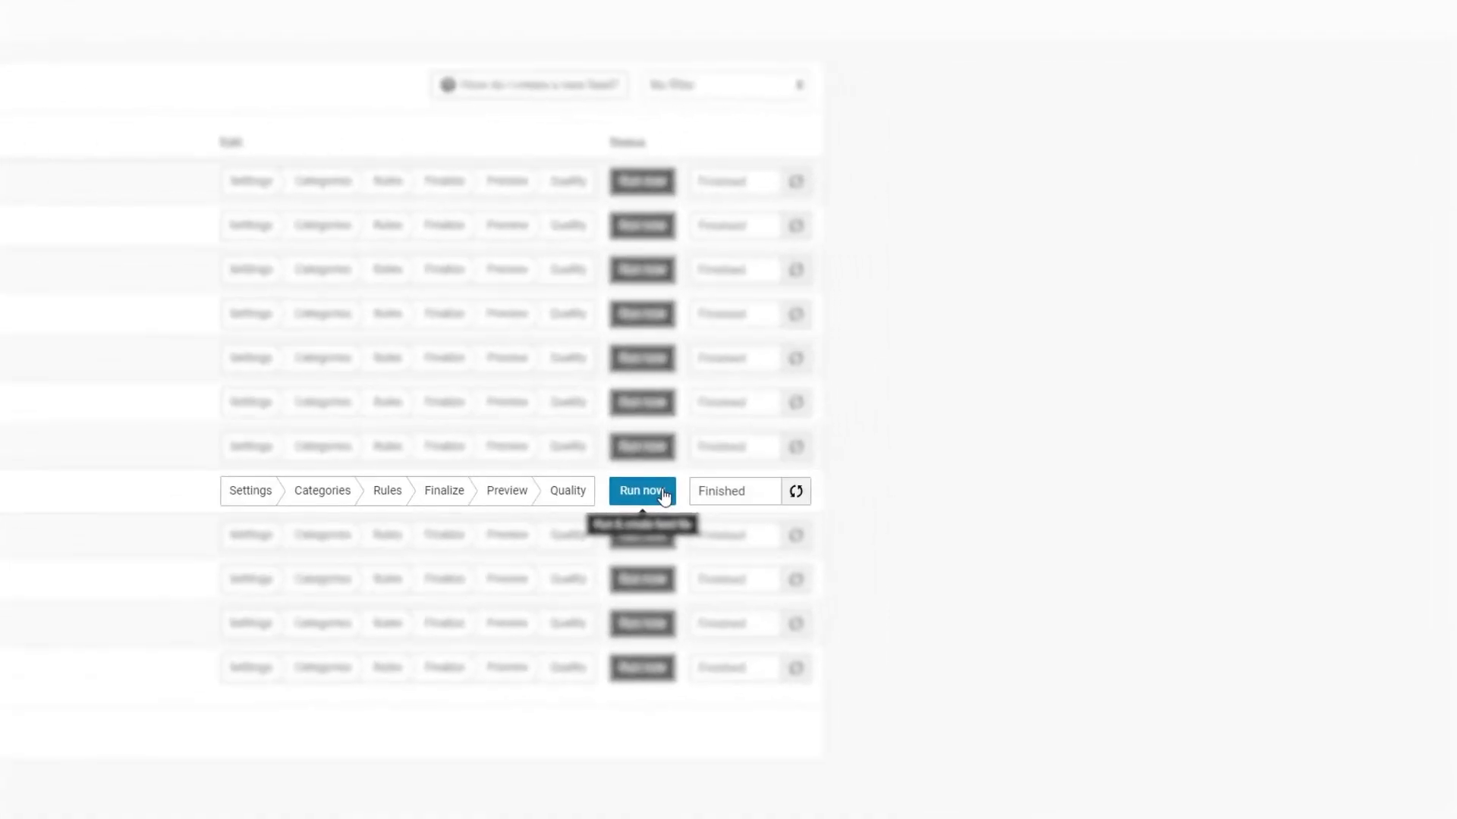
click(502, 493)
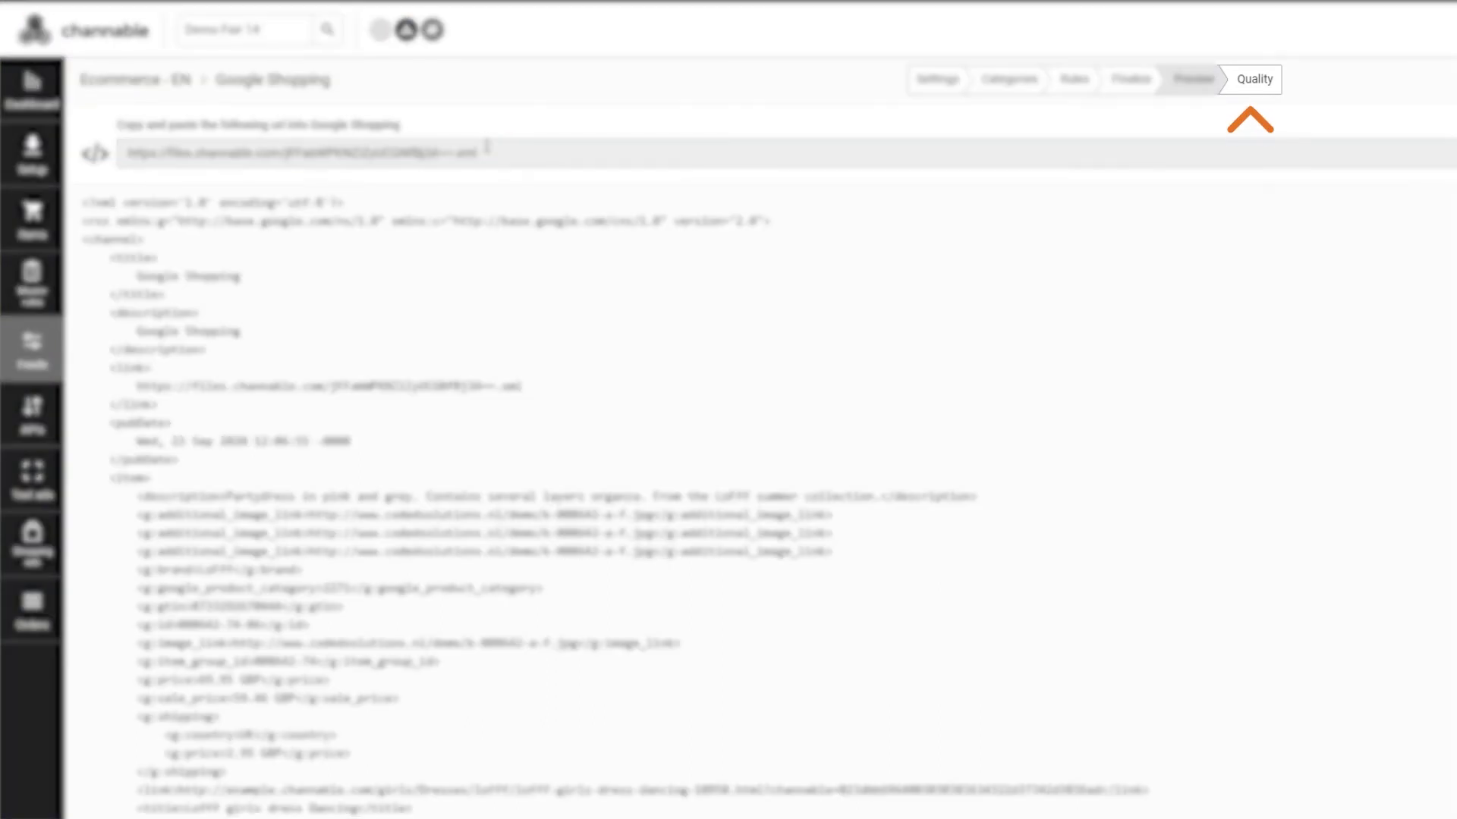
drag(486, 146, 361, 139)
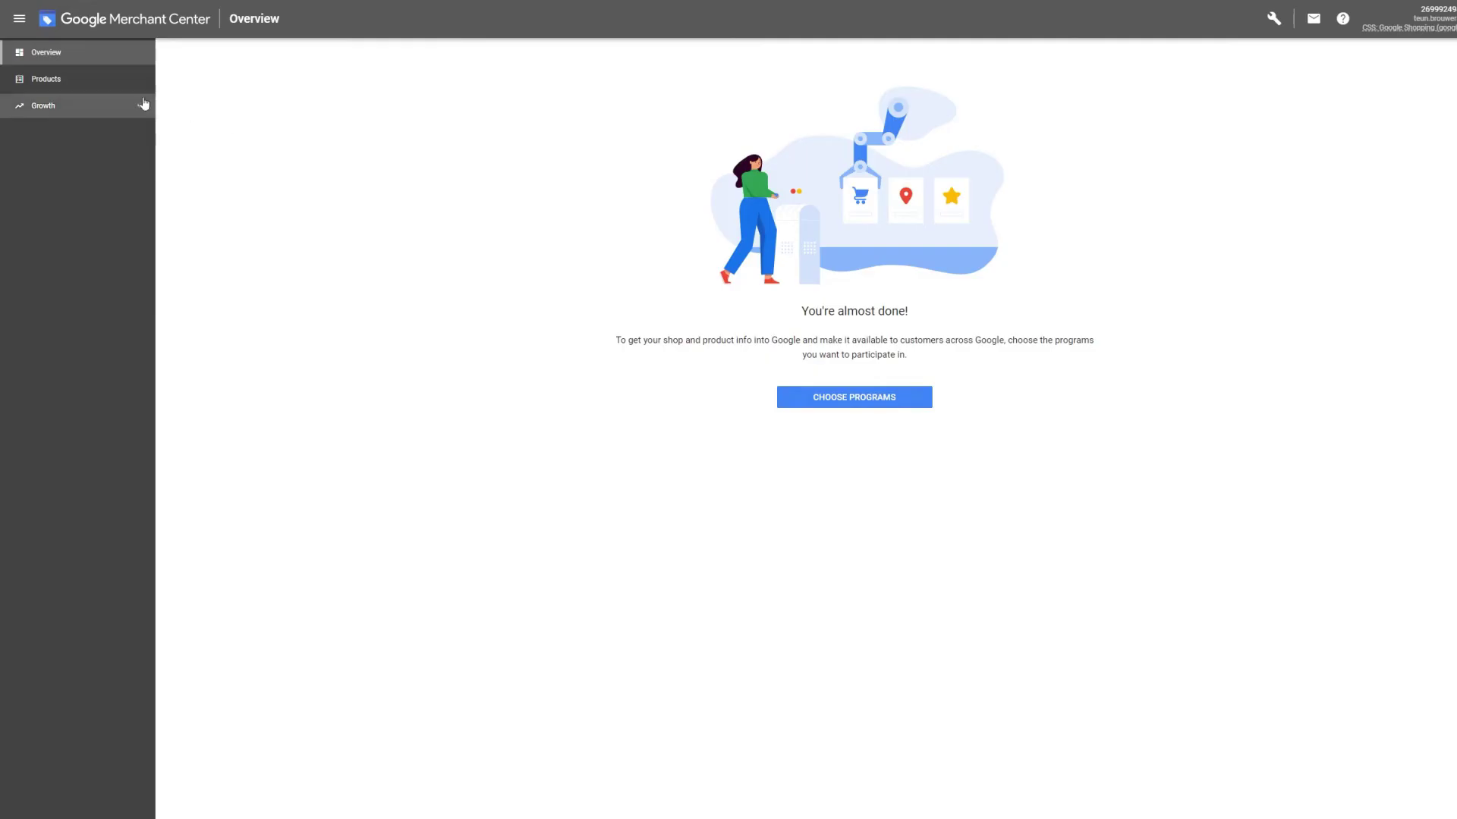
In Merchant Center, create a new product feed and accept country and language
click(107, 85)
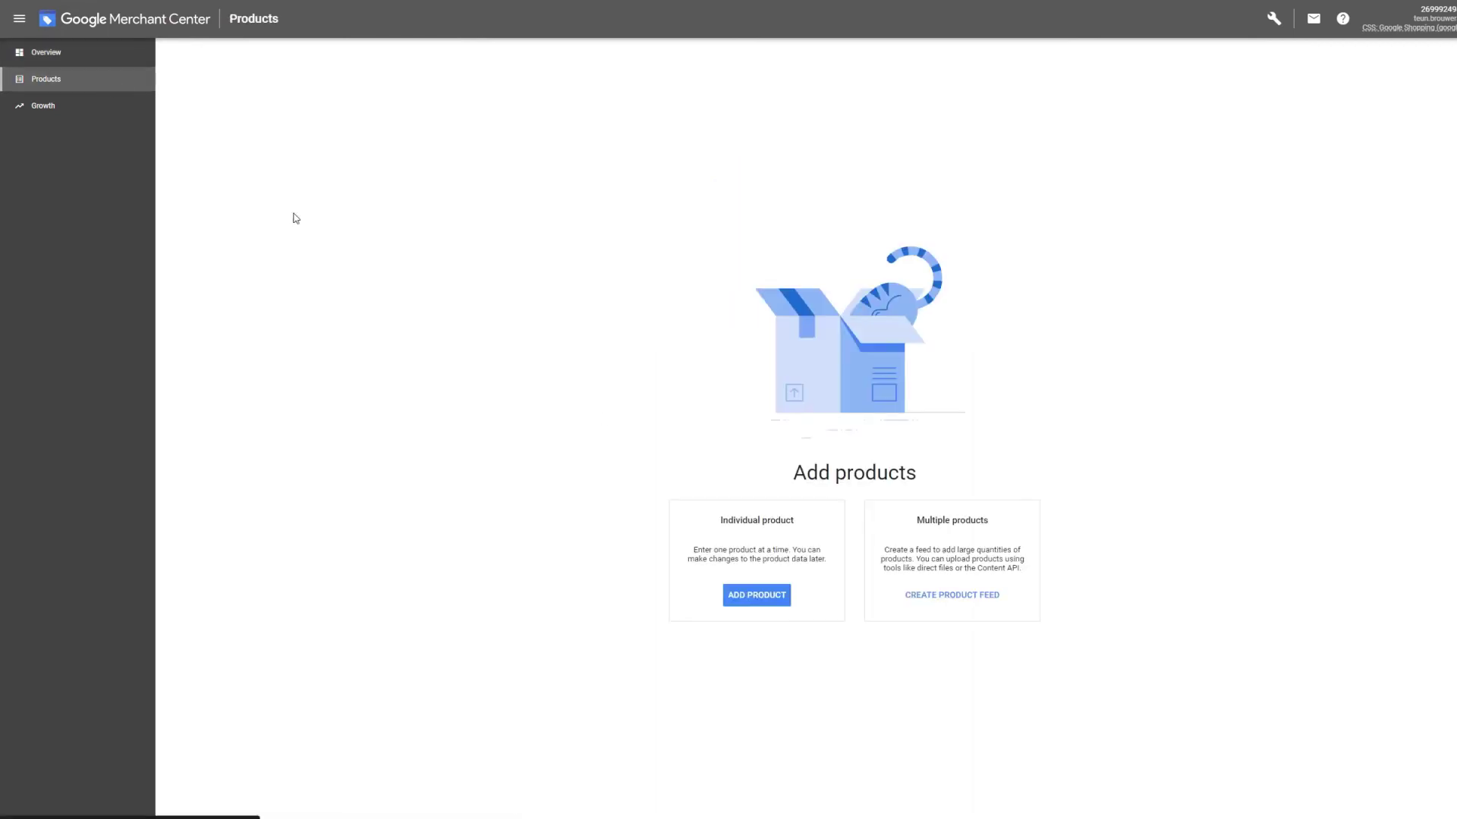
click(961, 598)
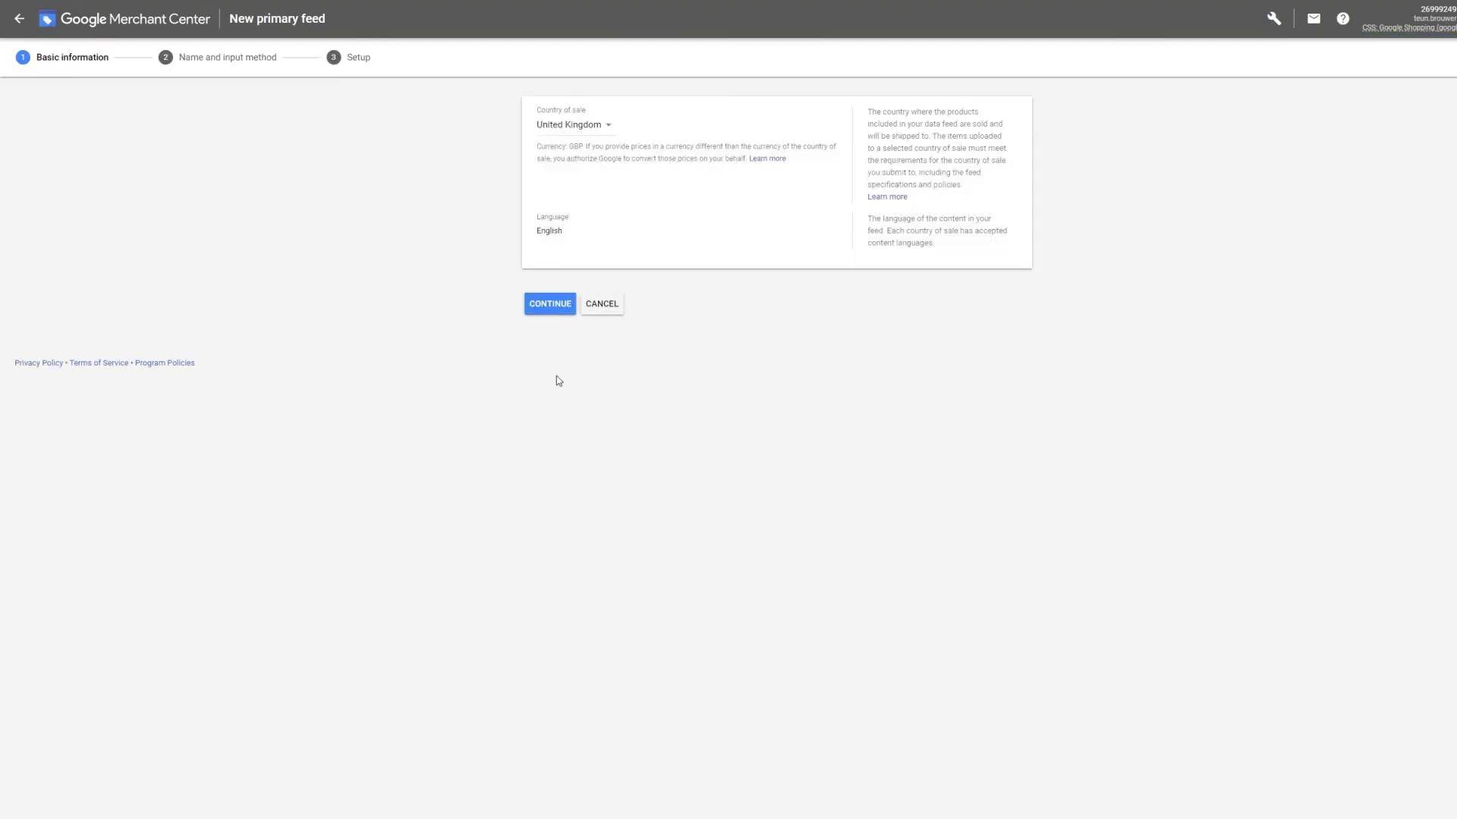
click(556, 319)
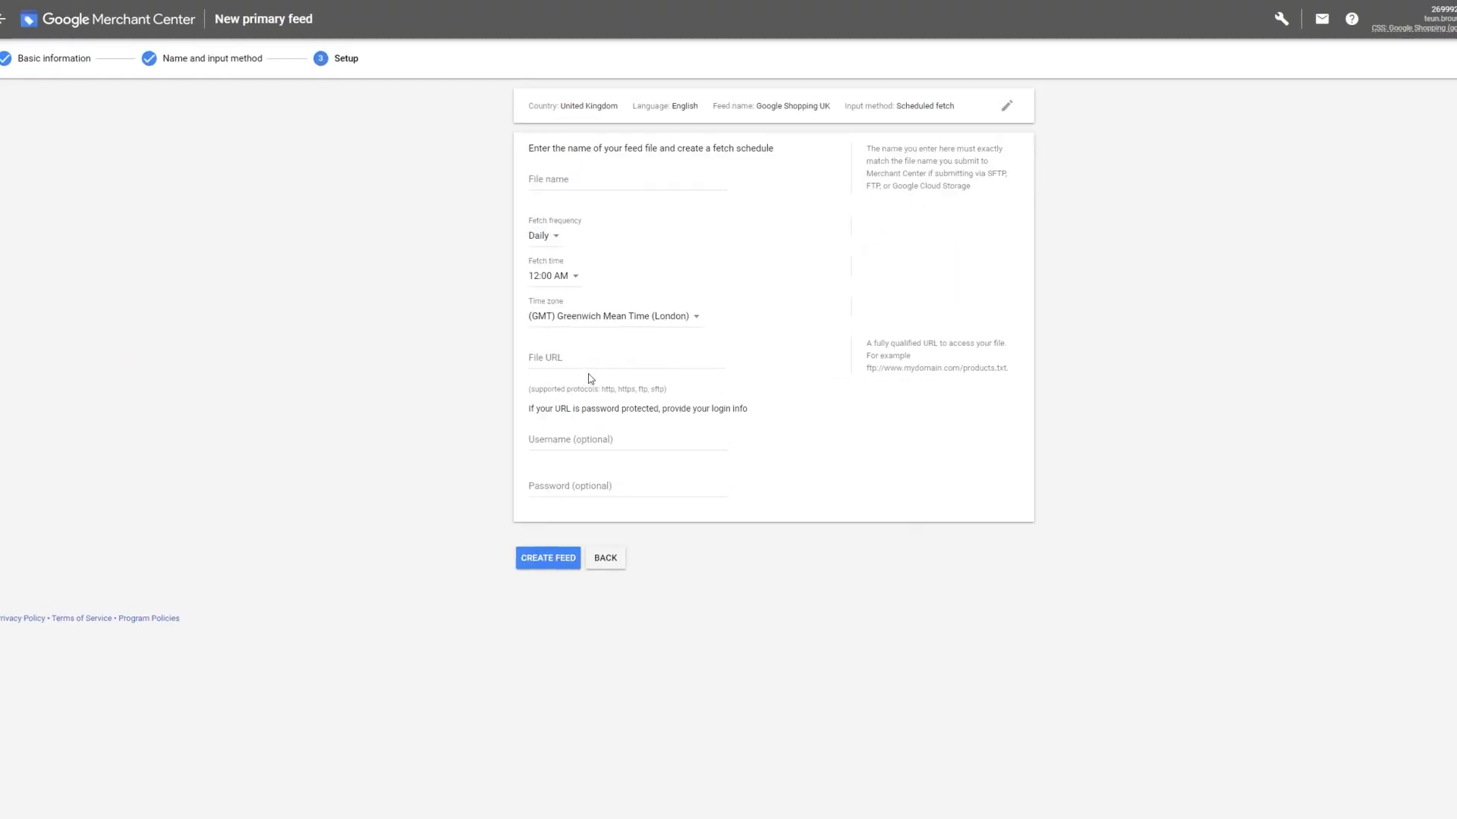